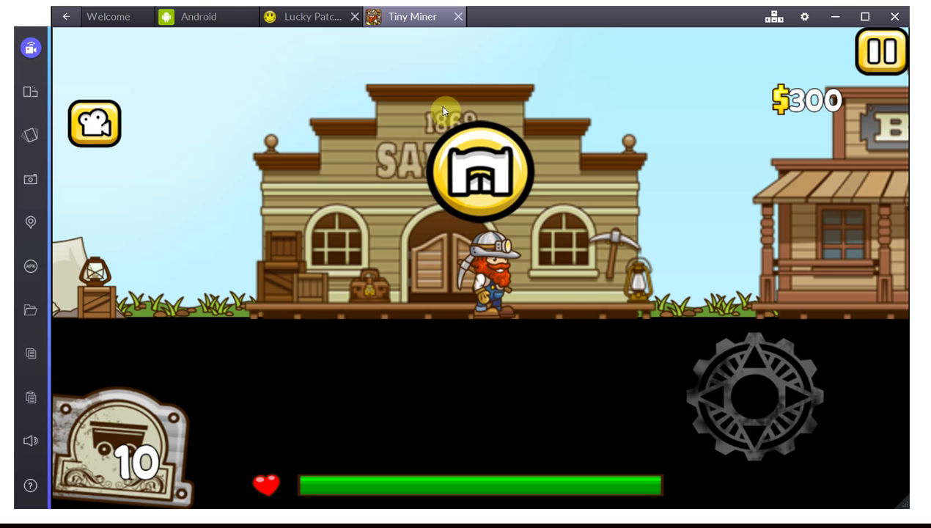
Look at the Tiny Miner game and its $300 balance, ending in the Lucky Patcher app list
{"action": "left_click_drag", "start_coordinate": [791, 392], "coordinate": [703, 396]}
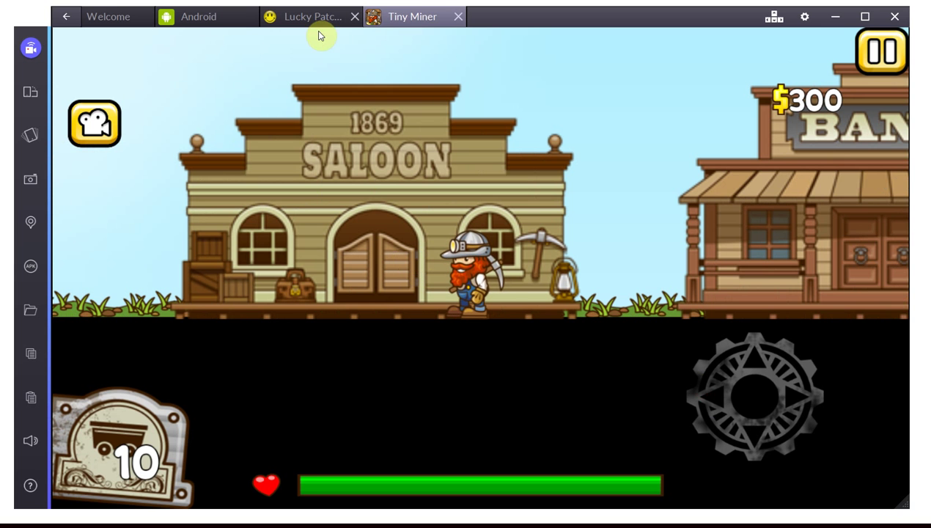
{"action": "left_click", "coordinate": [305, 17]}
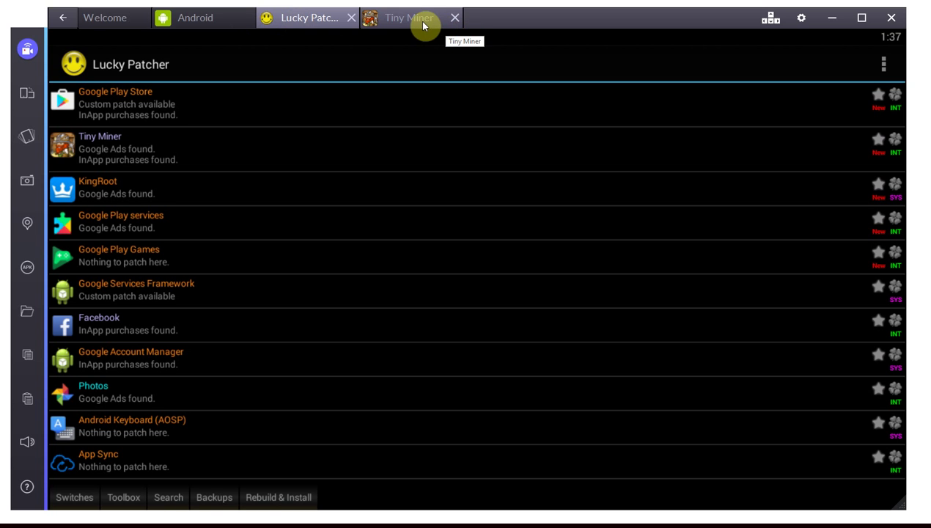
{"action": "left_click", "coordinate": [374, 23]}
{"action": "left_click", "coordinate": [308, 14]}
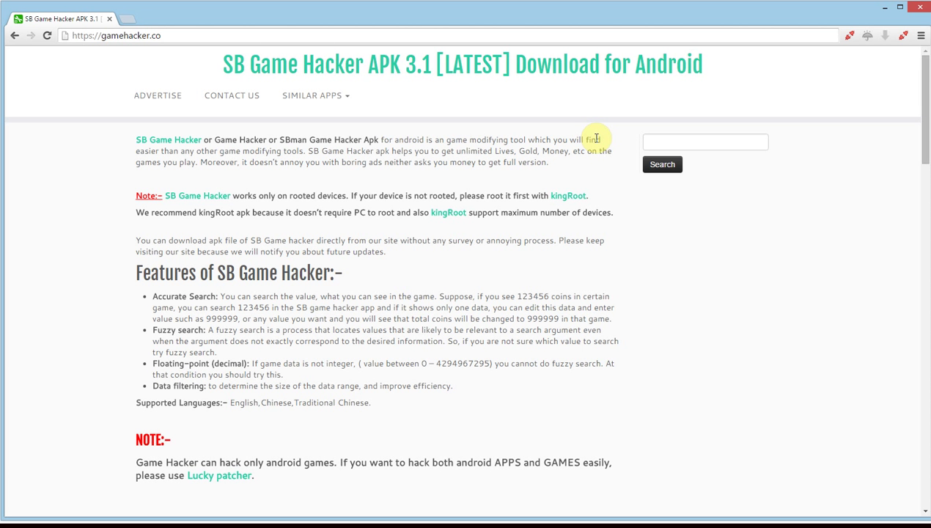
Open the official SB Game Hacker APK 3.1 site from the Google results and look through its page
{"action": "left_click", "coordinate": [15, 37]}
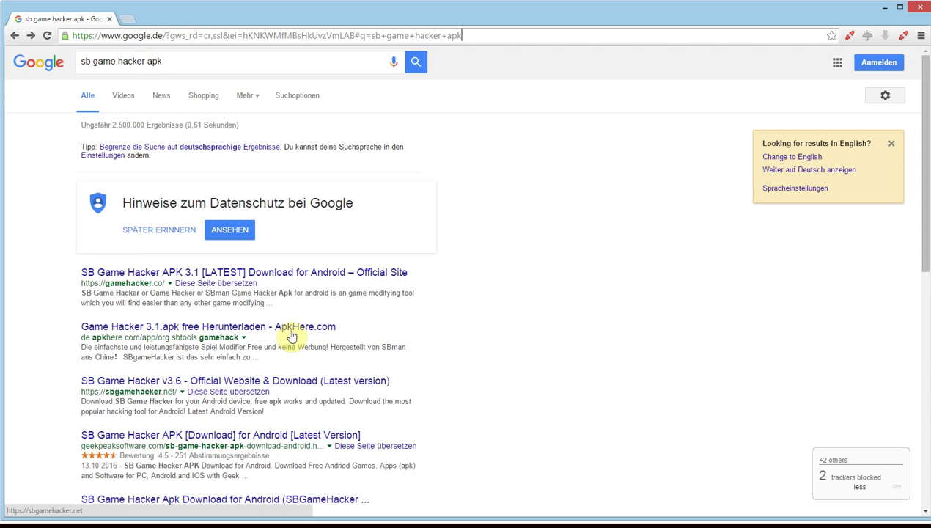
{"action": "scroll", "coordinate": [352, 264], "scroll_direction": "down", "scroll_amount": 1}
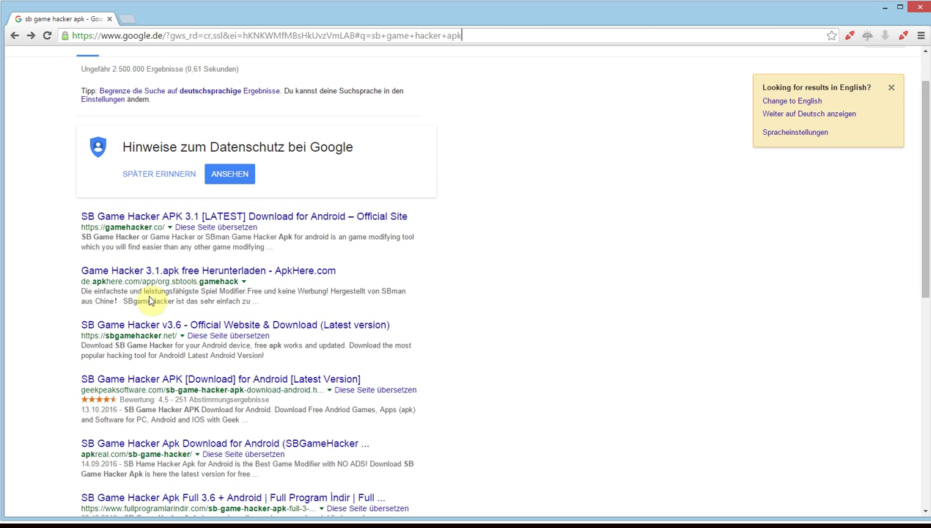
{"action": "left_click", "coordinate": [191, 216]}
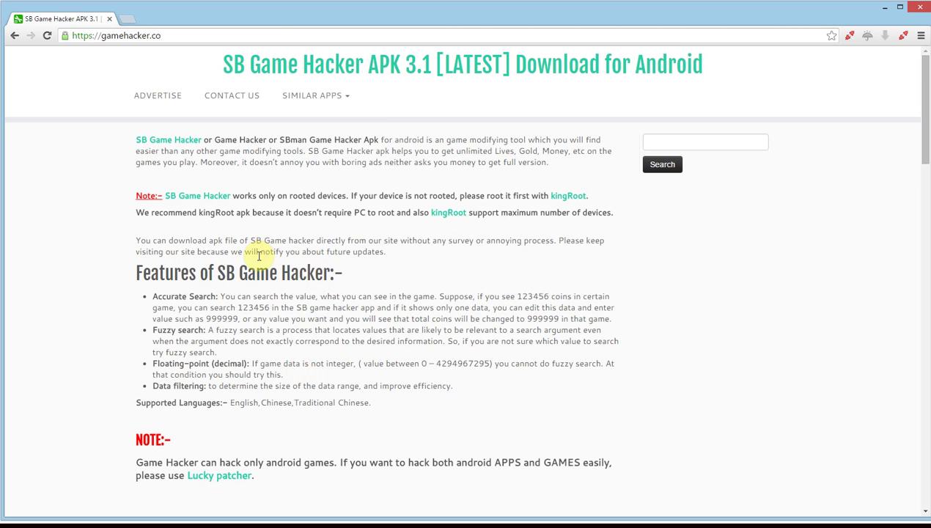
{"action": "scroll", "coordinate": [499, 215], "scroll_direction": "down", "scroll_amount": 3}
{"action": "scroll", "coordinate": [502, 230], "scroll_direction": "up", "scroll_amount": 3}
Switch back to BlueStacks and browse Lucky Patcher's Rebuild & Install files to the sdcard/windows/Pictures folder
{"action": "key", "text": "alt+Tab"}
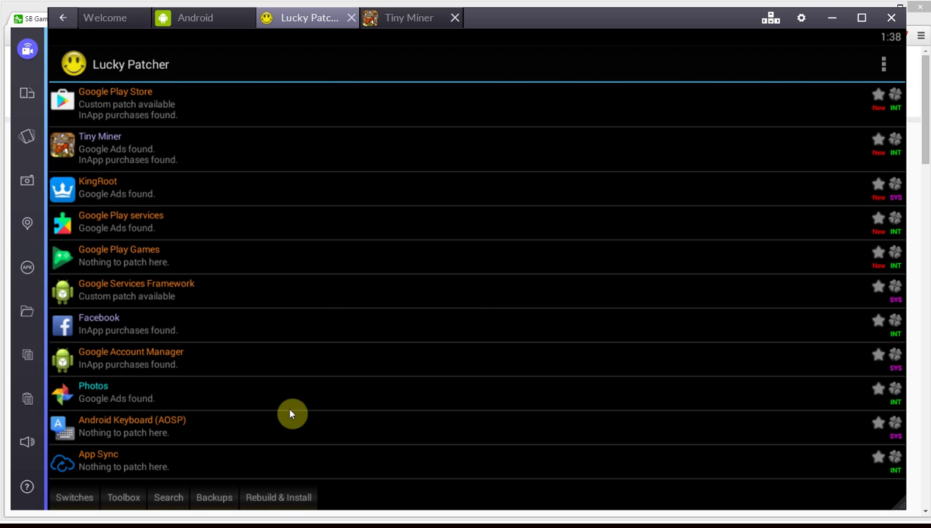
{"action": "left_click", "coordinate": [289, 494]}
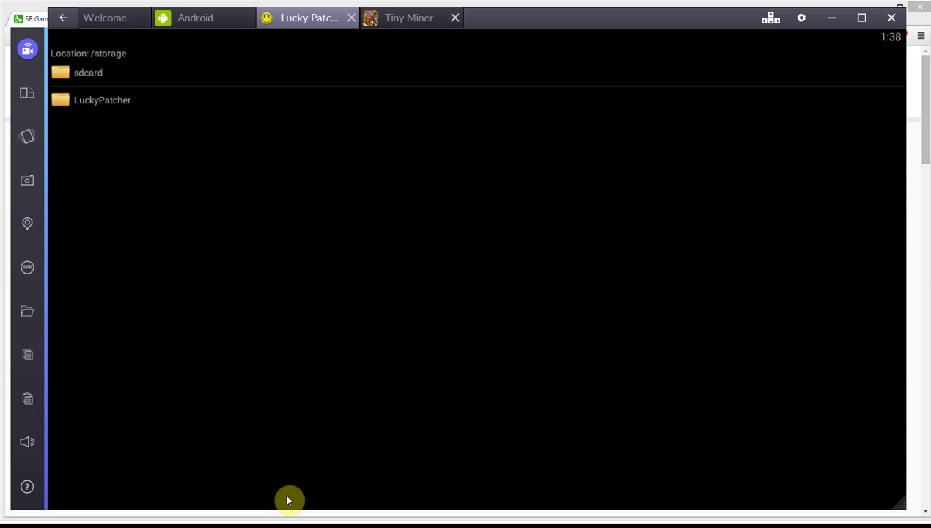
{"action": "left_click", "coordinate": [87, 73]}
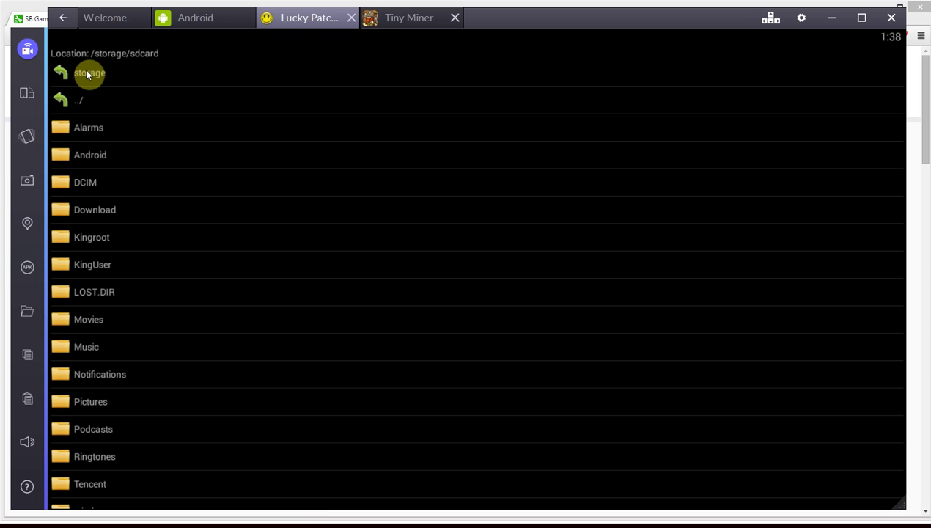
{"action": "scroll", "coordinate": [168, 311], "scroll_direction": "down", "scroll_amount": 1}
{"action": "left_click", "coordinate": [93, 490]}
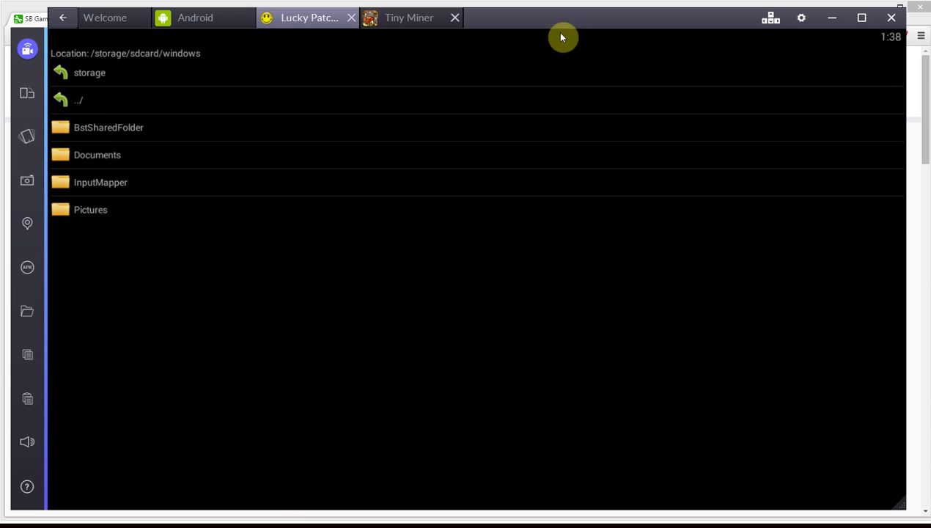
{"action": "left_click", "coordinate": [118, 208]}
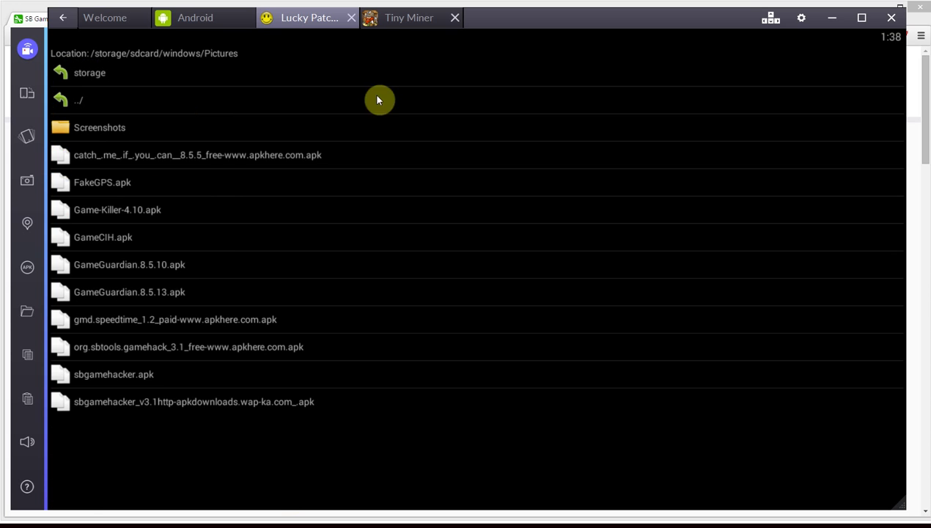
Install sbgamehacker_v3.1http-apkdownloads.wap-ka.com_.apk as a system app and restart the Android plugin
{"action": "left_click", "coordinate": [154, 408]}
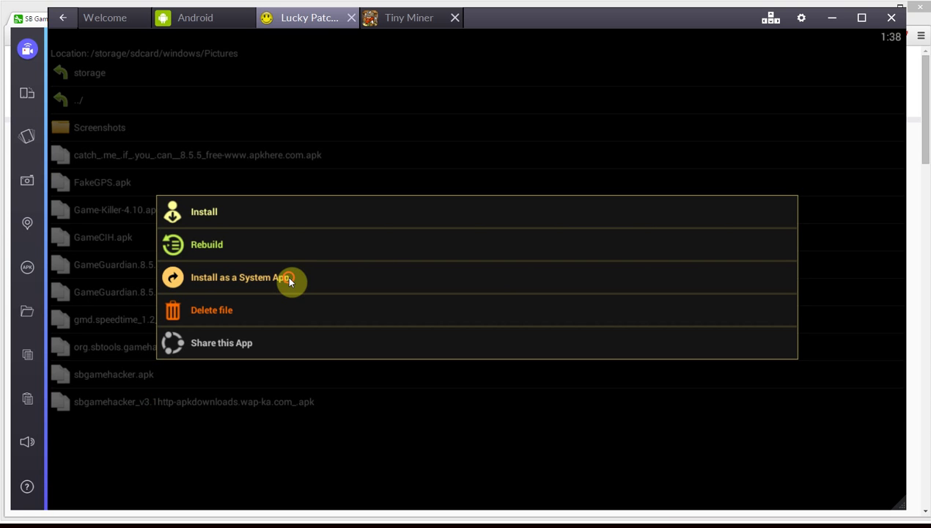
{"action": "left_click", "coordinate": [289, 280]}
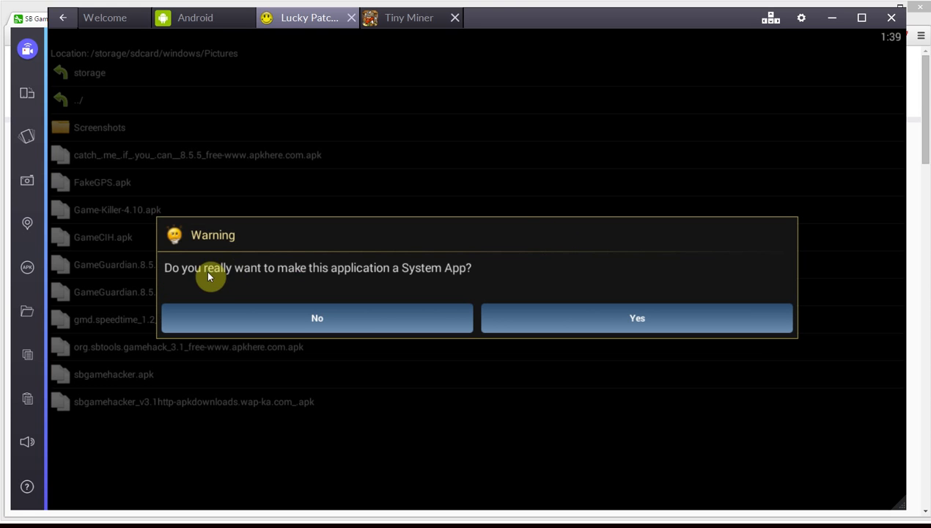
{"action": "left_click", "coordinate": [605, 314]}
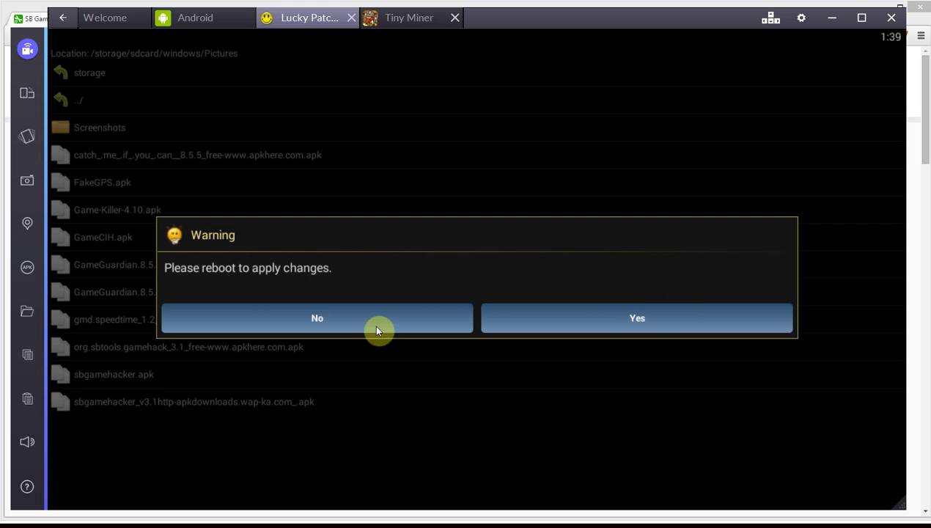
{"action": "left_click", "coordinate": [802, 22]}
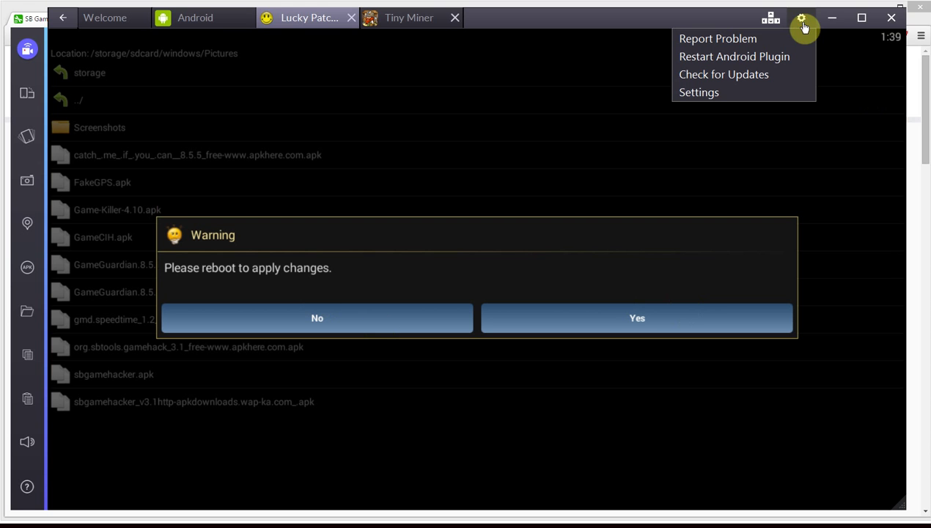
{"action": "left_click", "coordinate": [739, 66]}
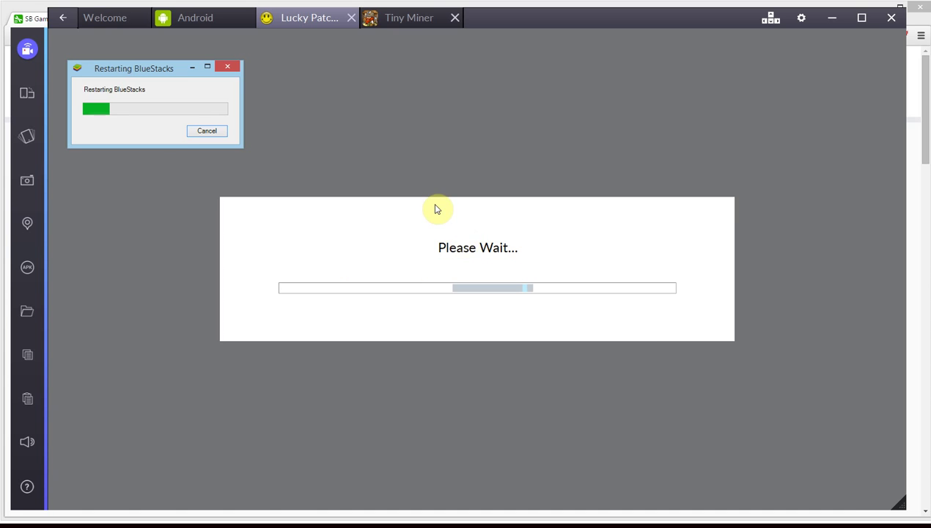
Reload the Lucky Patcher app list after the restart and start the Tiny Miner game again
{"action": "left_click", "coordinate": [205, 19]}
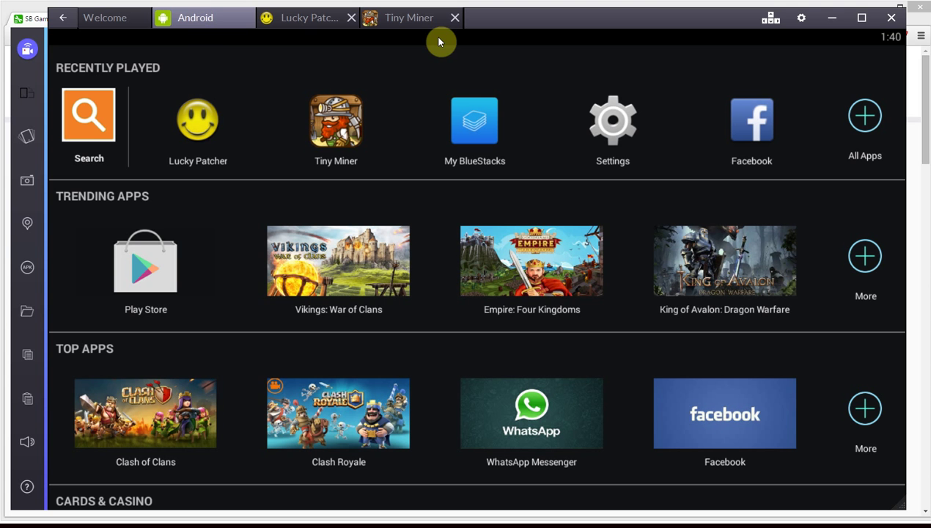
{"action": "left_click", "coordinate": [304, 22]}
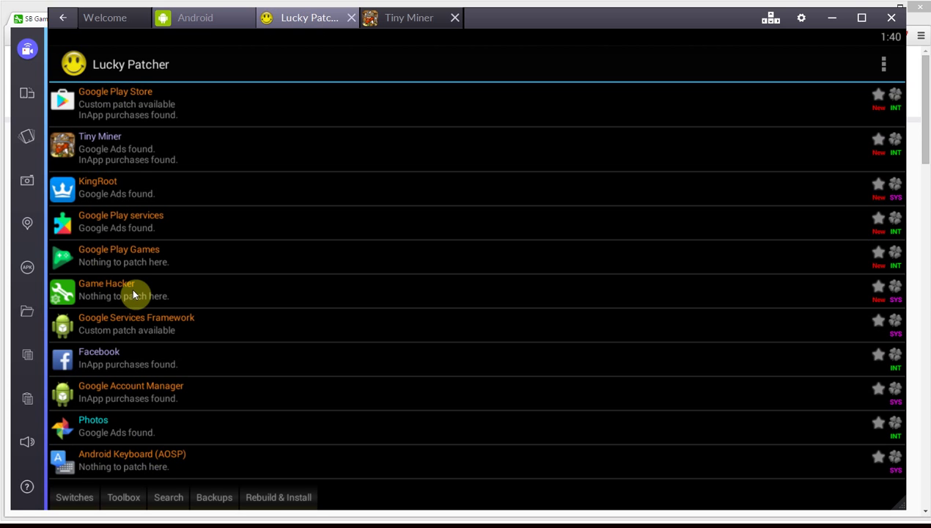
{"action": "left_click", "coordinate": [399, 21]}
{"action": "left_click_drag", "start_coordinate": [728, 380], "coordinate": [729, 407]}
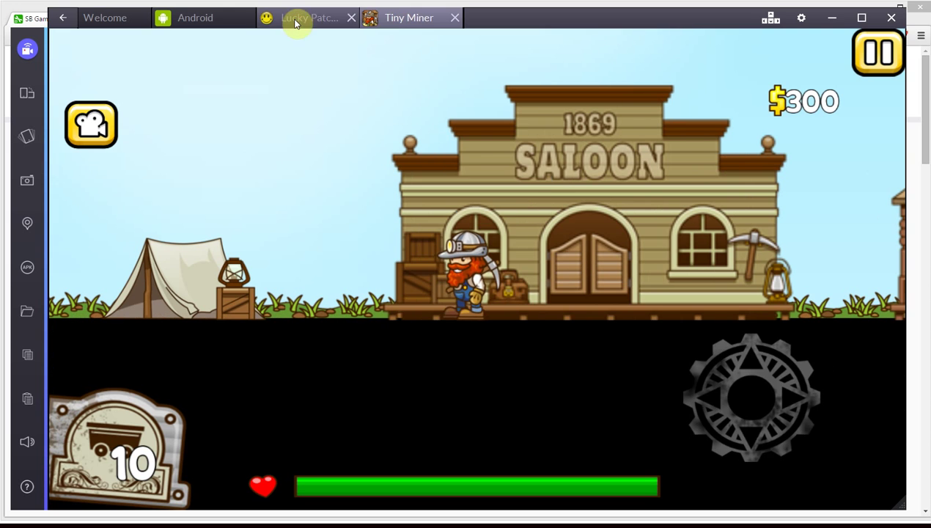
Launch the Game Hacker app from the Lucky Patcher app list
{"action": "left_click", "coordinate": [295, 21]}
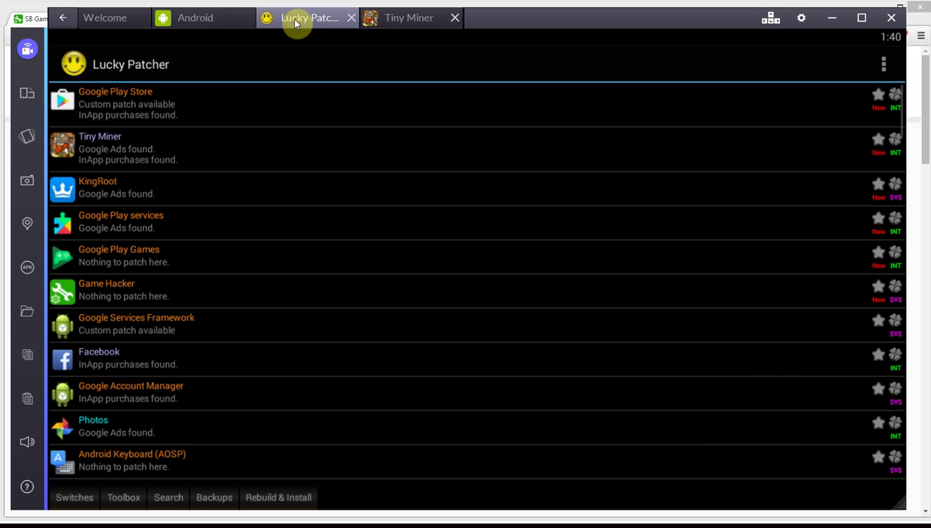
{"action": "left_click", "coordinate": [123, 294]}
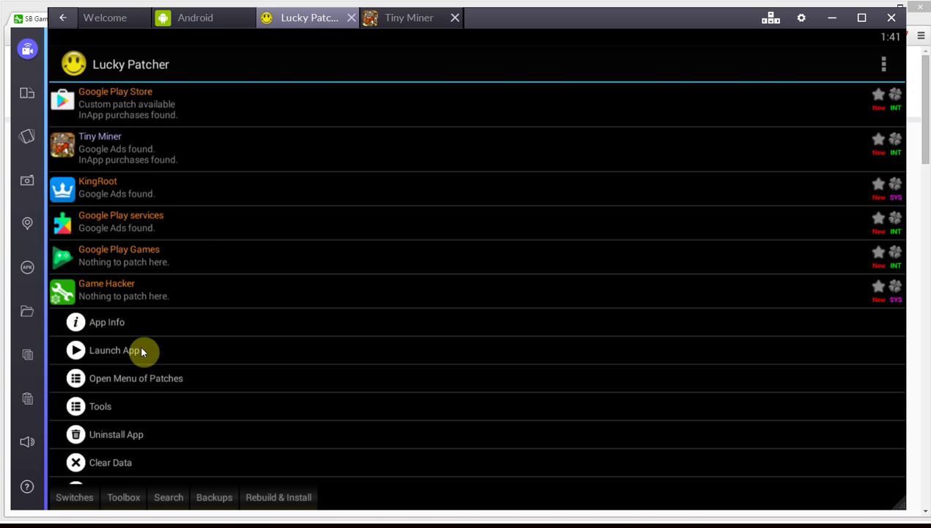
{"action": "left_click", "coordinate": [114, 350]}
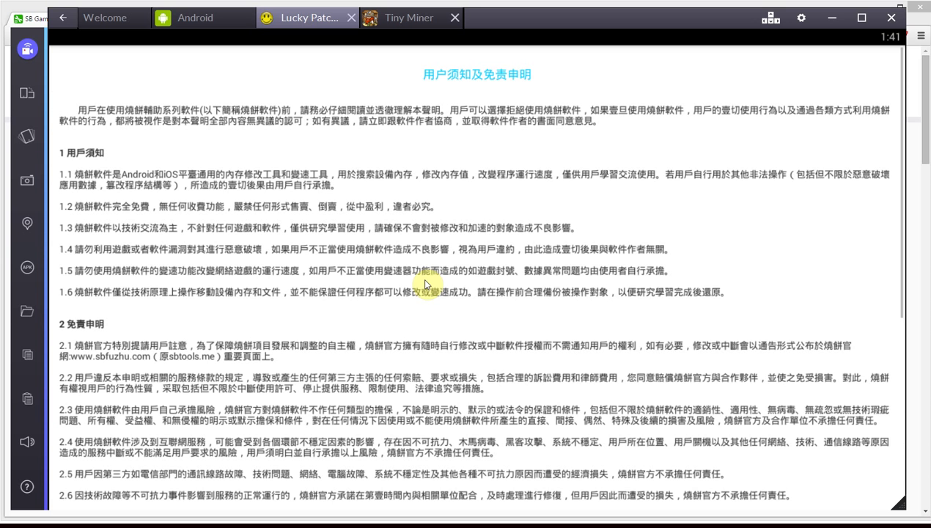
Accept Game Hacker's user agreement and allow it root access, dismissing the introductory guide overlay
{"action": "scroll", "coordinate": [429, 233], "scroll_direction": "down", "scroll_amount": 5}
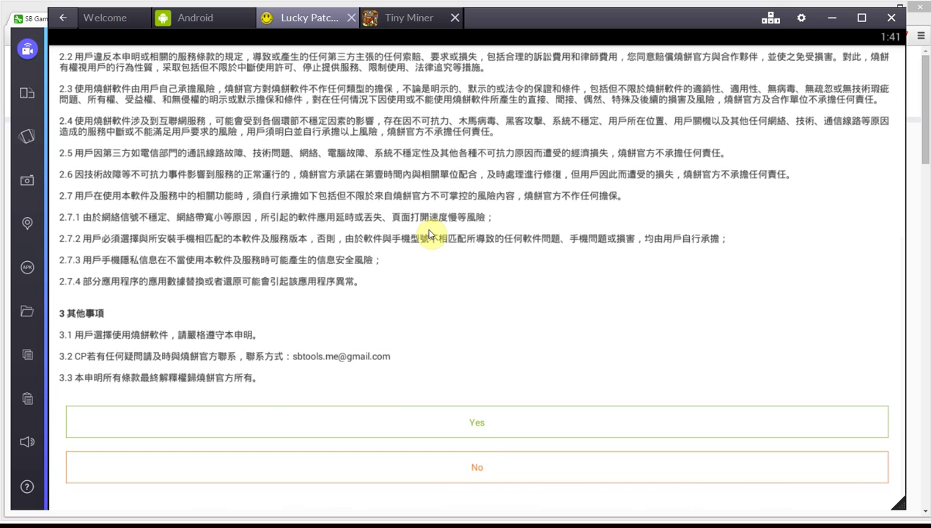
{"action": "scroll", "coordinate": [429, 233], "scroll_direction": "up", "scroll_amount": 5}
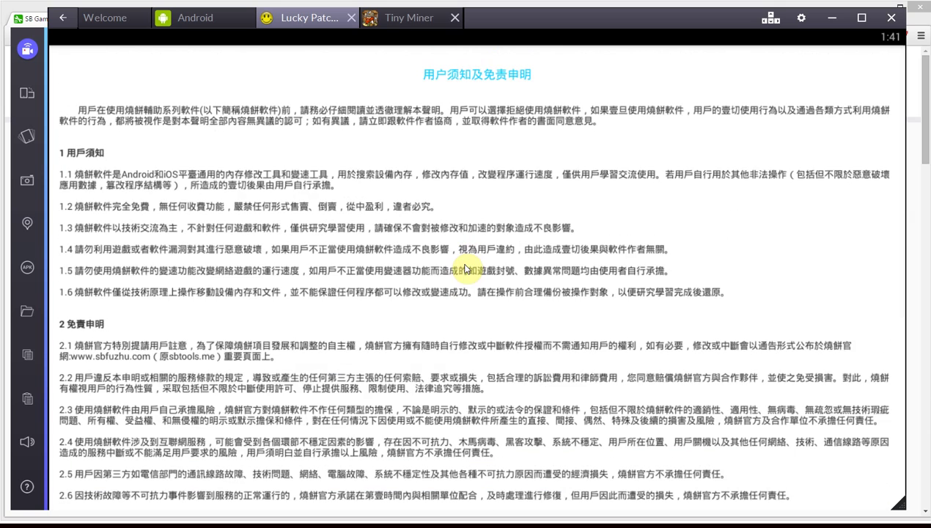
{"action": "scroll", "coordinate": [411, 422], "scroll_direction": "down", "scroll_amount": 3}
{"action": "key", "text": "Escape"}
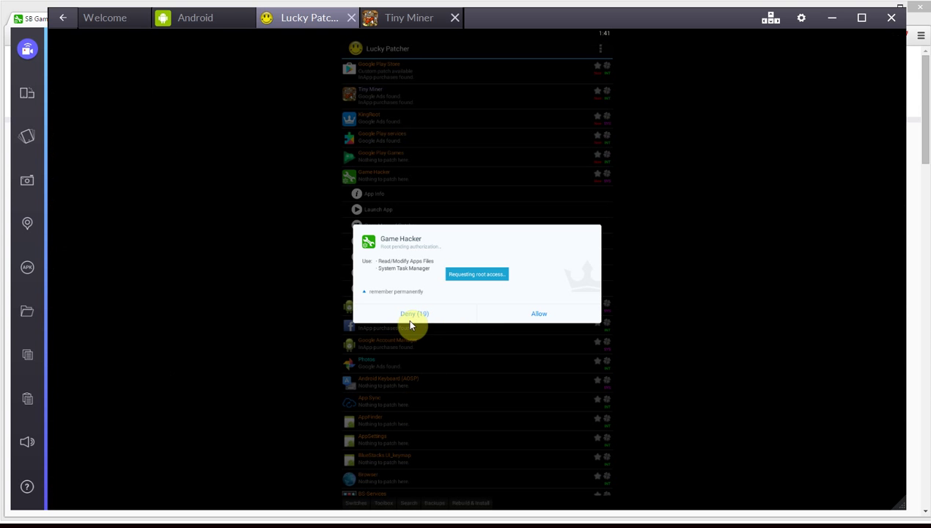
{"action": "left_click", "coordinate": [540, 317]}
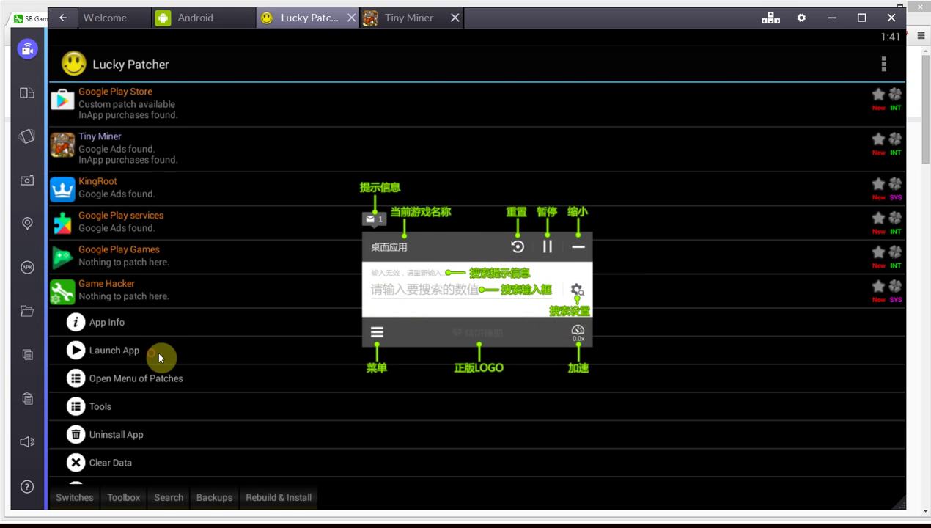
{"action": "left_click", "coordinate": [429, 246]}
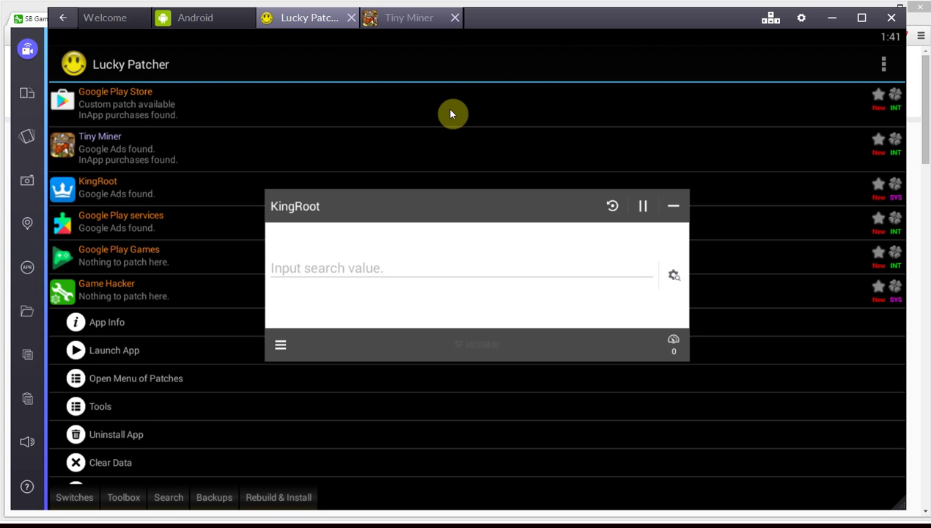
Minimize the Game Hacker window over Tiny Miner and enter the saloon shop
{"action": "left_click", "coordinate": [404, 24]}
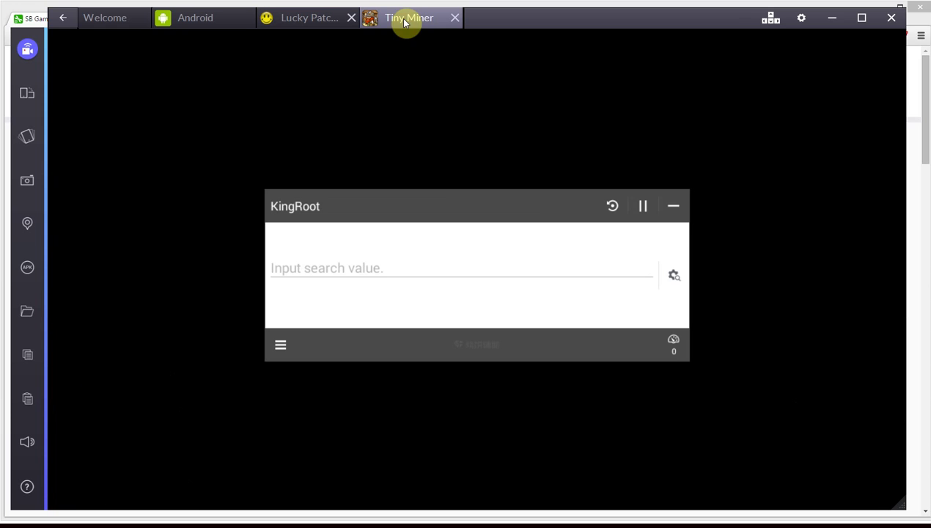
{"action": "left_click", "coordinate": [673, 206]}
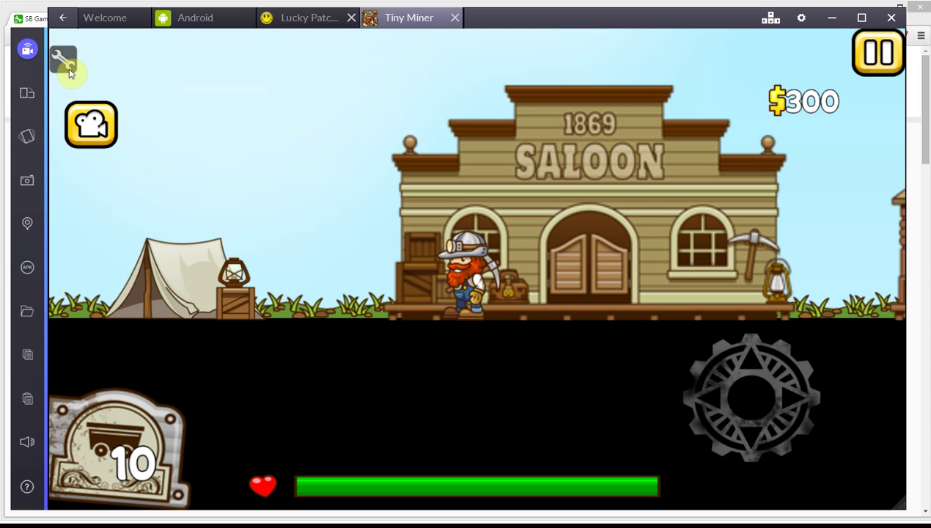
{"action": "left_click", "coordinate": [790, 400]}
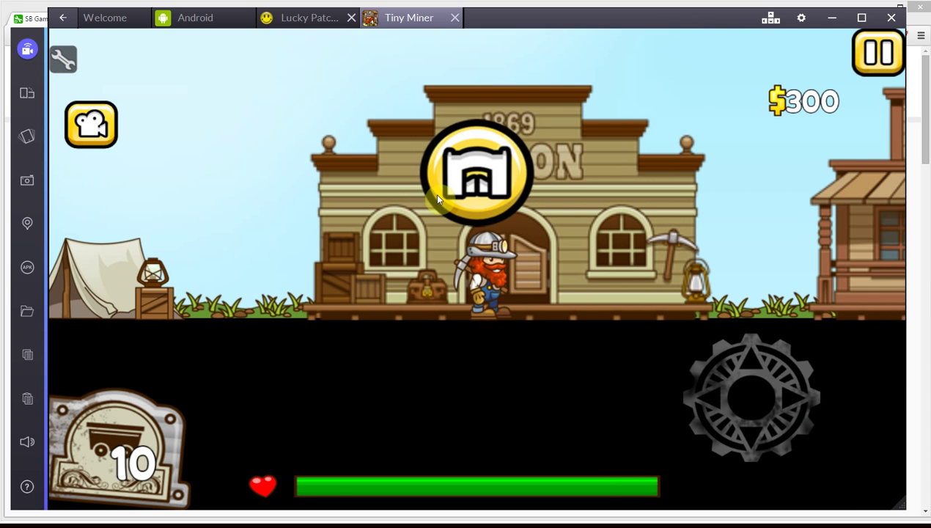
{"action": "left_click", "coordinate": [476, 206]}
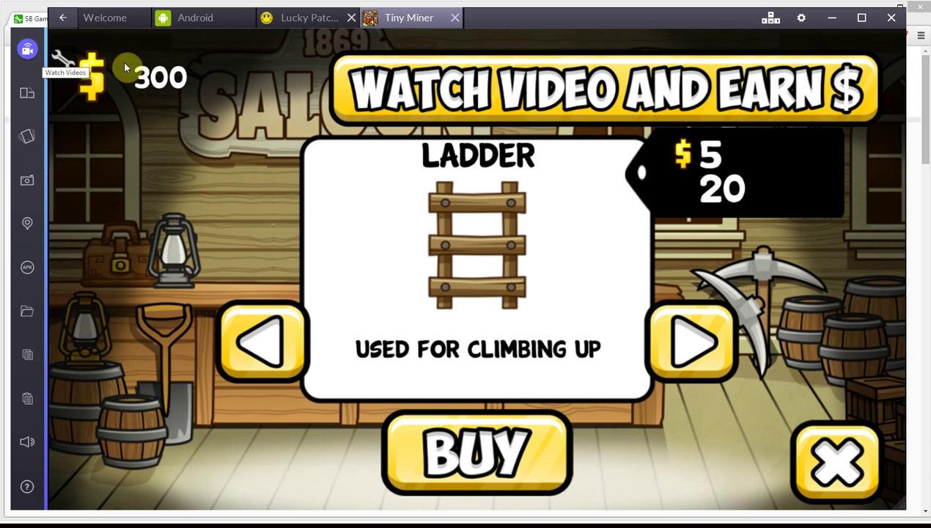
Search Tiny Miner's memory for the money value 300 with Game Hacker
{"action": "left_click", "coordinate": [61, 54]}
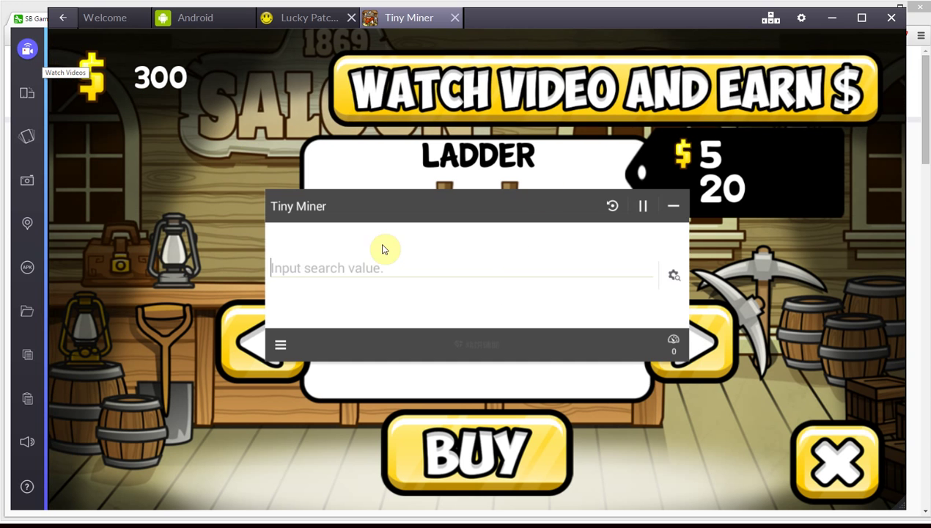
{"action": "left_click", "coordinate": [349, 268]}
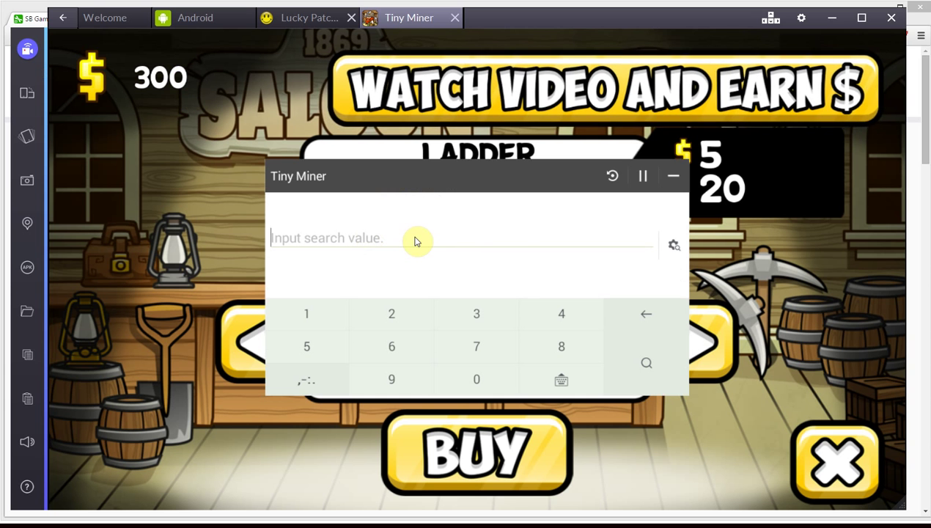
{"action": "type", "text": "300"}
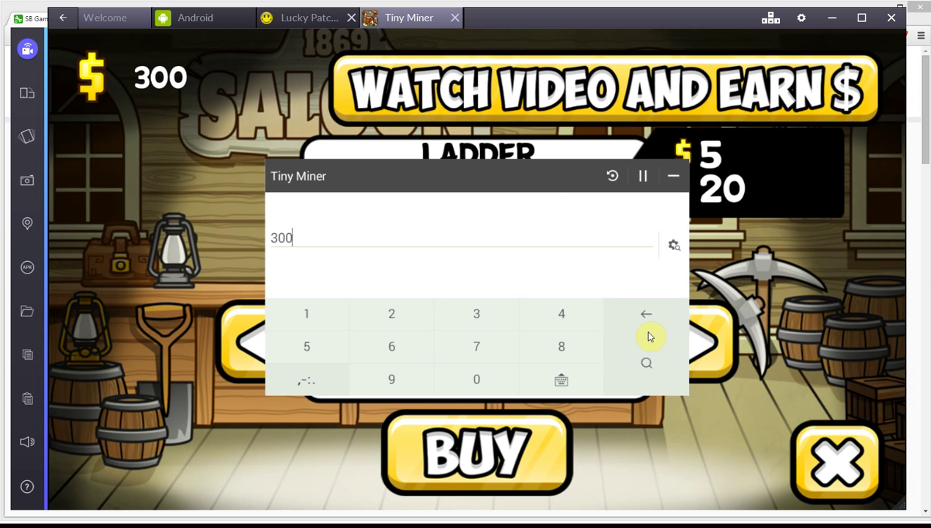
{"action": "left_click", "coordinate": [659, 371]}
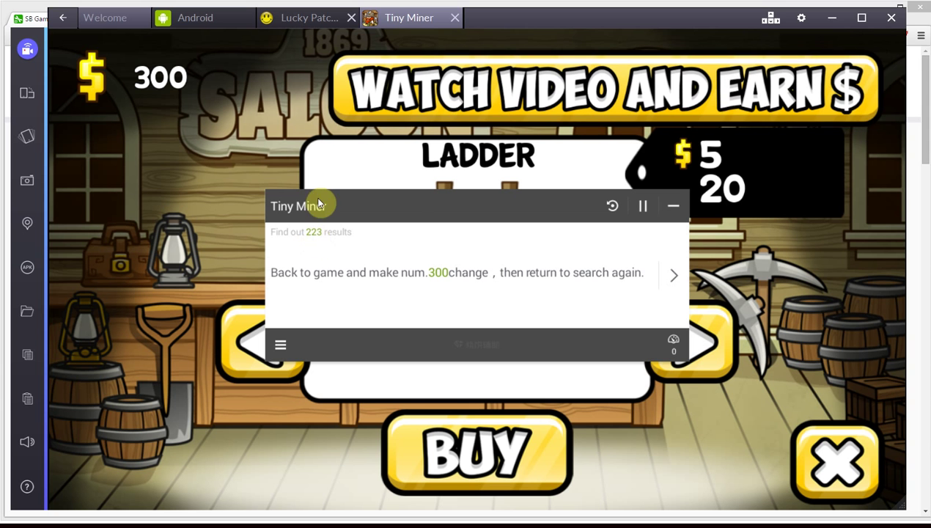
Minimize the Game Hacker window and buy three ladders in the saloon shop
{"action": "left_click", "coordinate": [672, 206]}
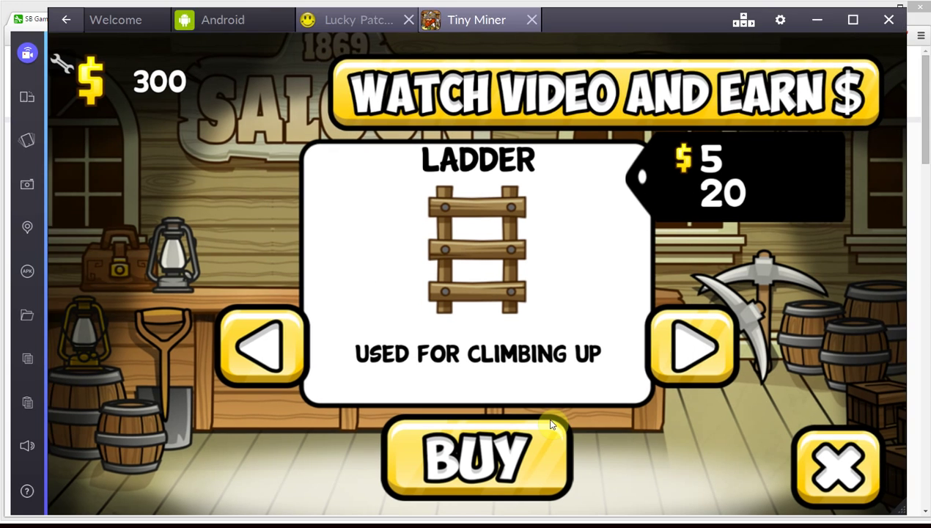
{"action": "left_click", "coordinate": [477, 449]}
{"action": "left_click", "coordinate": [477, 449]}
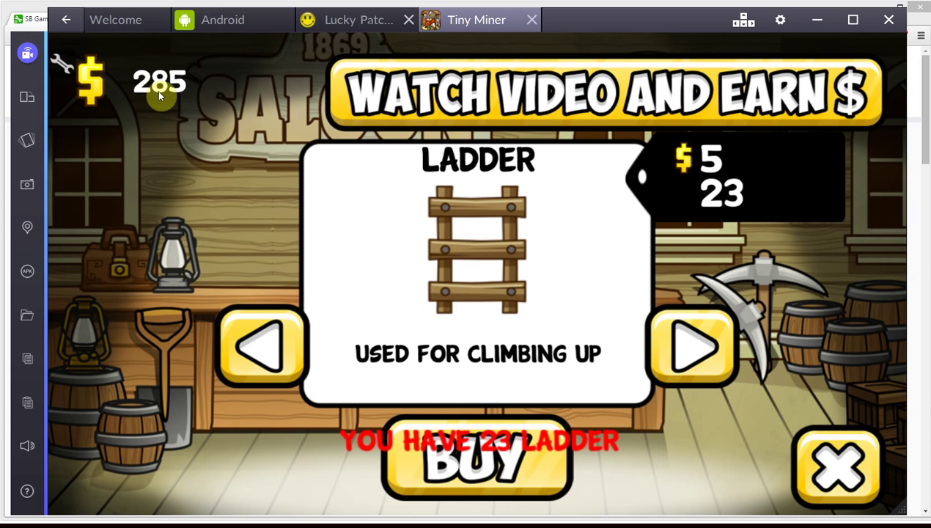
Reopen Game Hacker and refine the money search from 300 to the value 285
{"action": "left_click", "coordinate": [67, 66]}
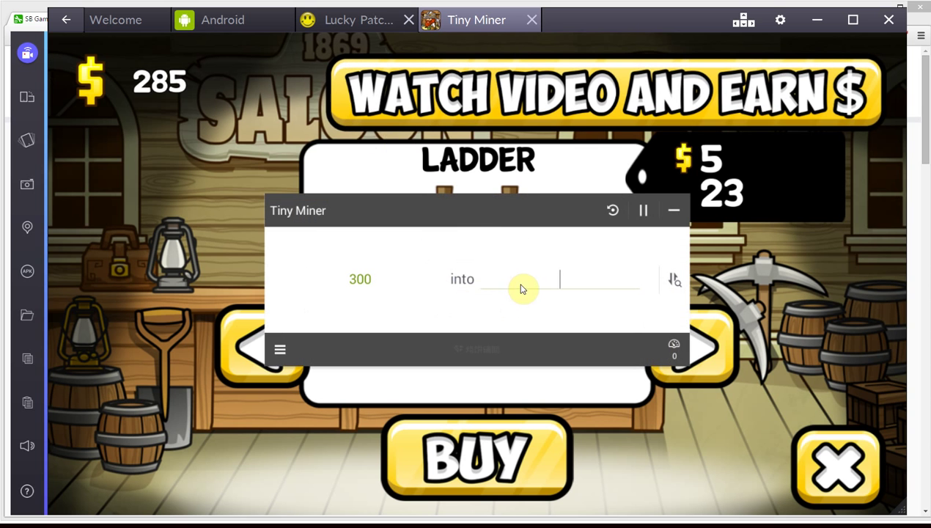
{"action": "left_click", "coordinate": [551, 279]}
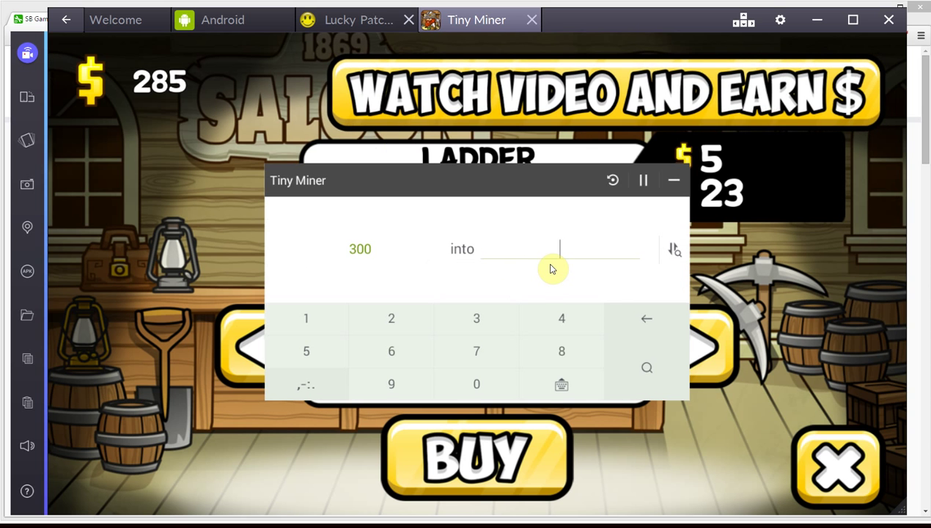
{"action": "type", "text": "285"}
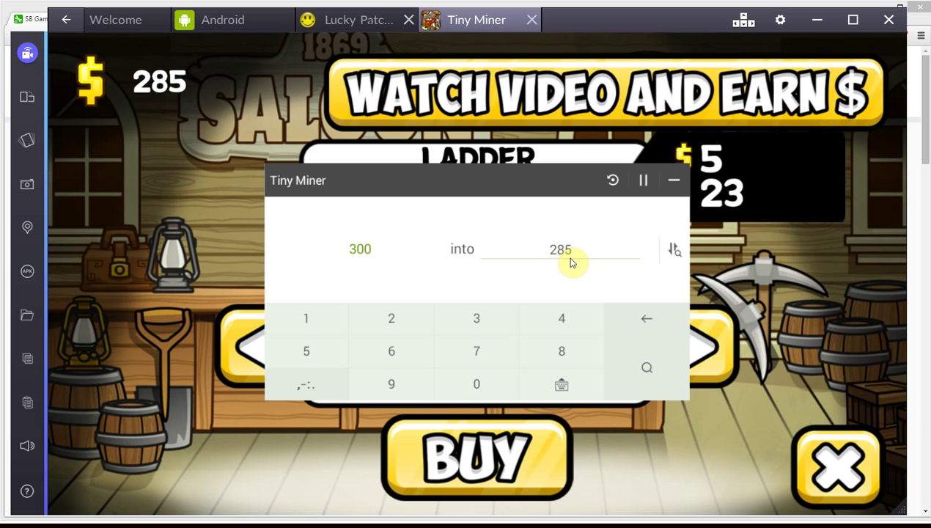
{"action": "left_click", "coordinate": [660, 383]}
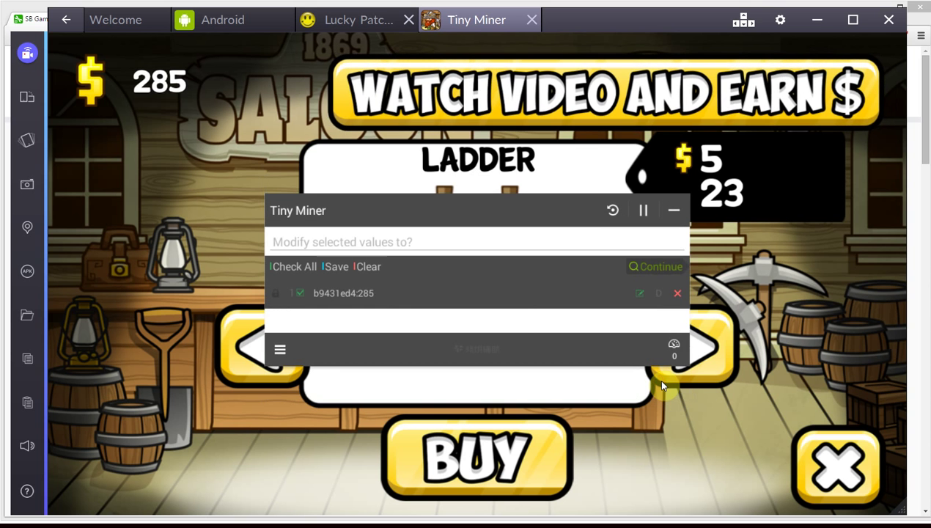
Edit the value of the found money address and set it to 9999999
{"action": "left_click", "coordinate": [296, 290]}
{"action": "left_click", "coordinate": [641, 295]}
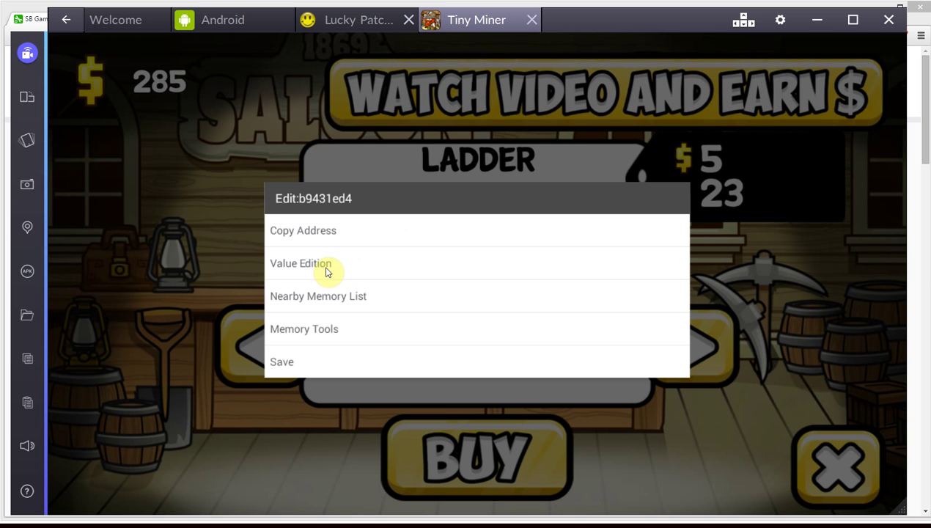
{"action": "left_click", "coordinate": [327, 272]}
{"action": "left_click", "coordinate": [318, 253]}
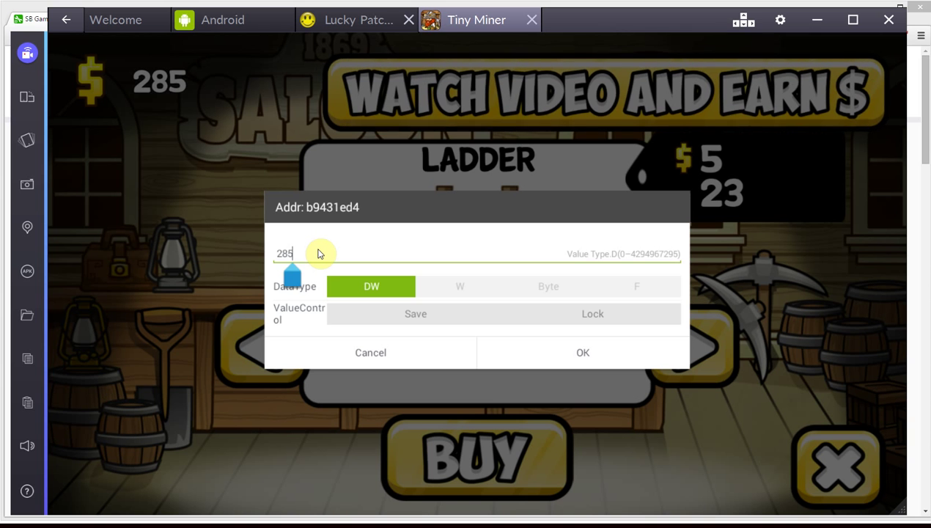
{"action": "key", "text": "BackSpace"}
{"action": "key", "text": "BackSpace"}
{"action": "key", "text": "BackSpace"}
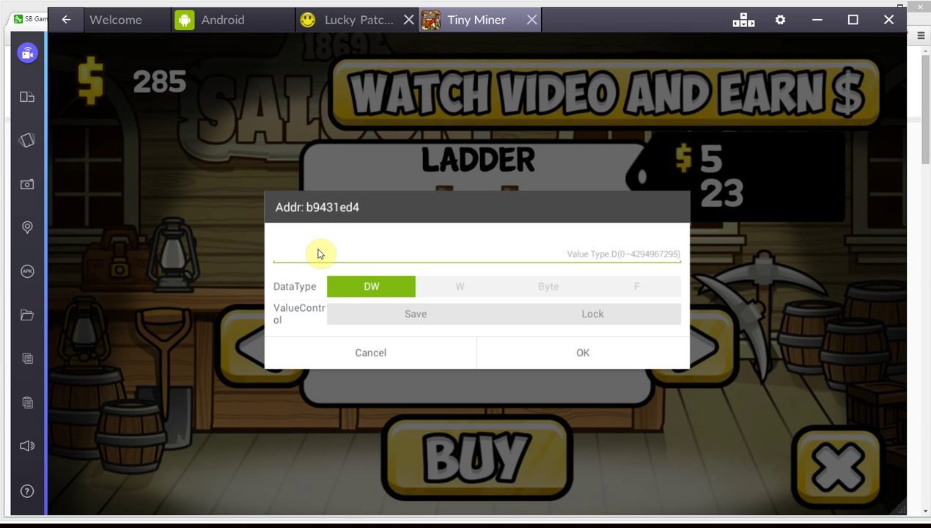
{"action": "type", "text": "9"}
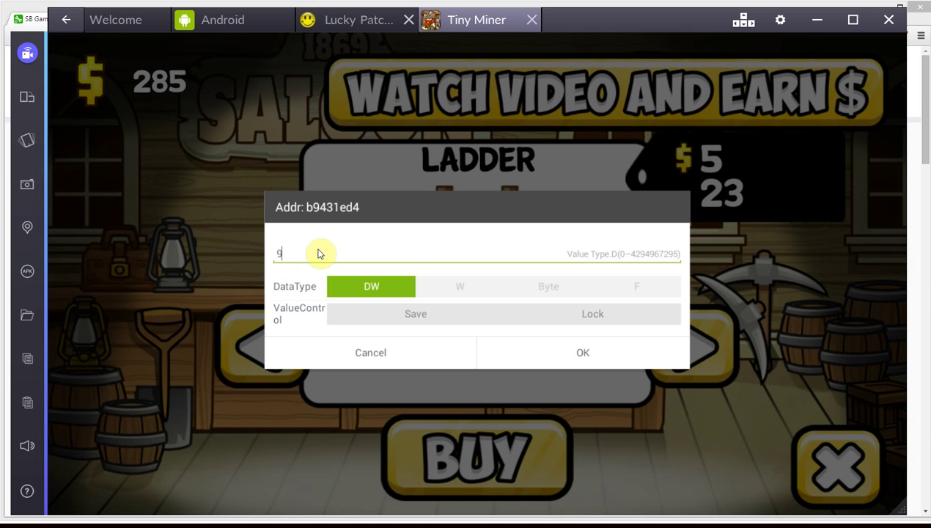
{"action": "type", "text": "999"}
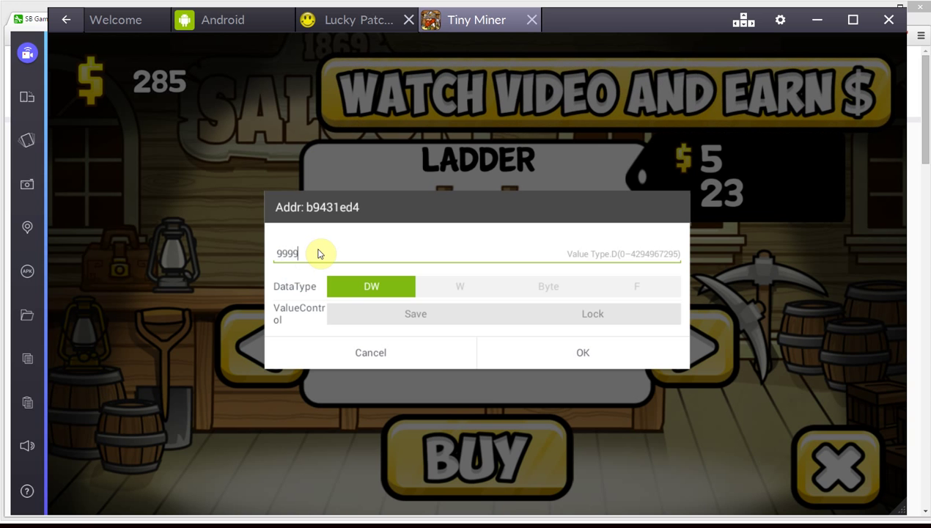
{"action": "type", "text": "999"}
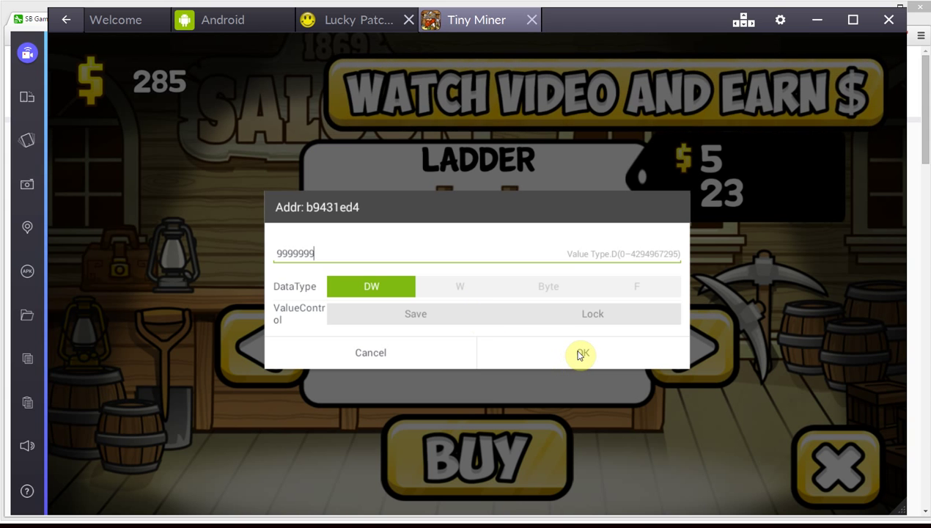
{"action": "left_click", "coordinate": [581, 355]}
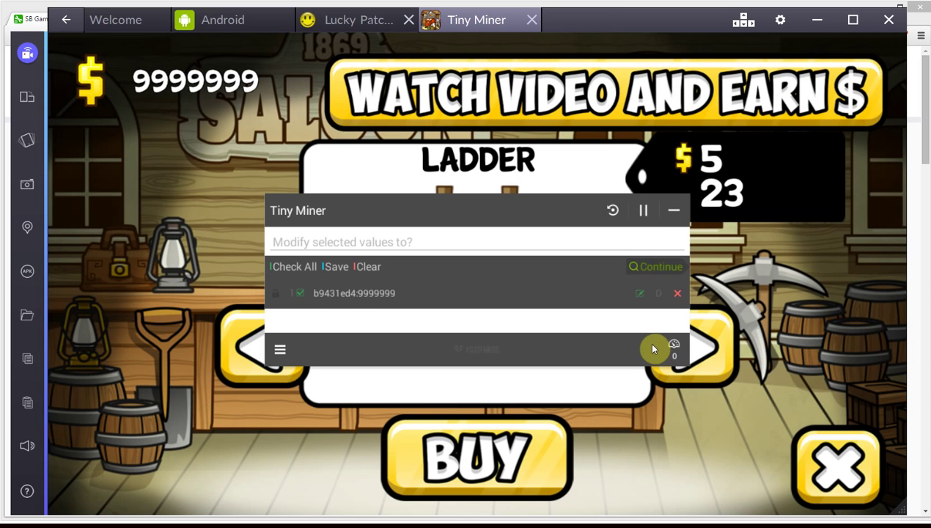
Minimize Game Hacker and buy one more ladder to test the modified money
{"action": "left_click", "coordinate": [674, 212]}
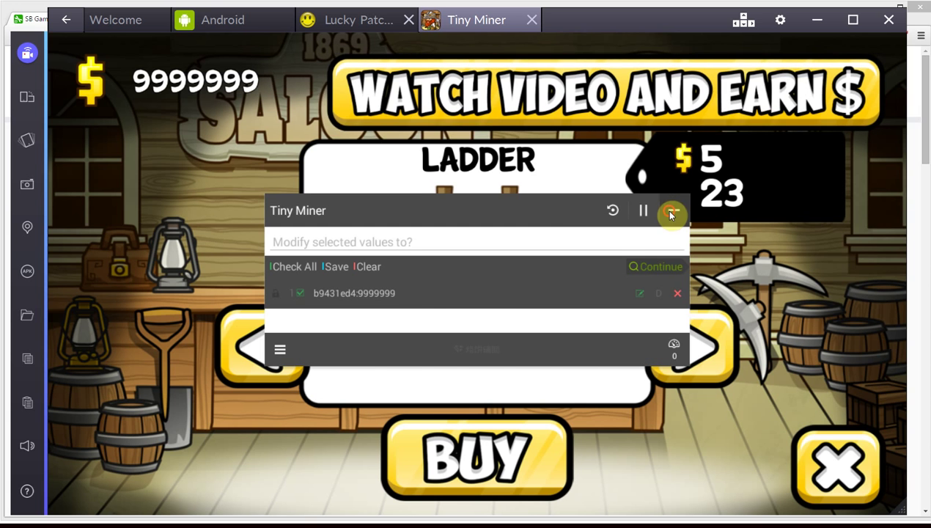
{"action": "left_click", "coordinate": [672, 213]}
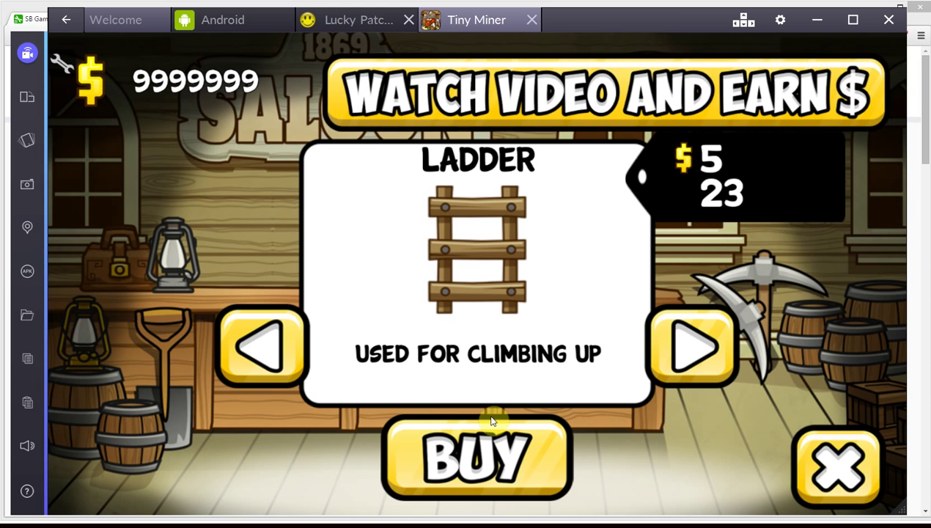
{"action": "left_click", "coordinate": [483, 444]}
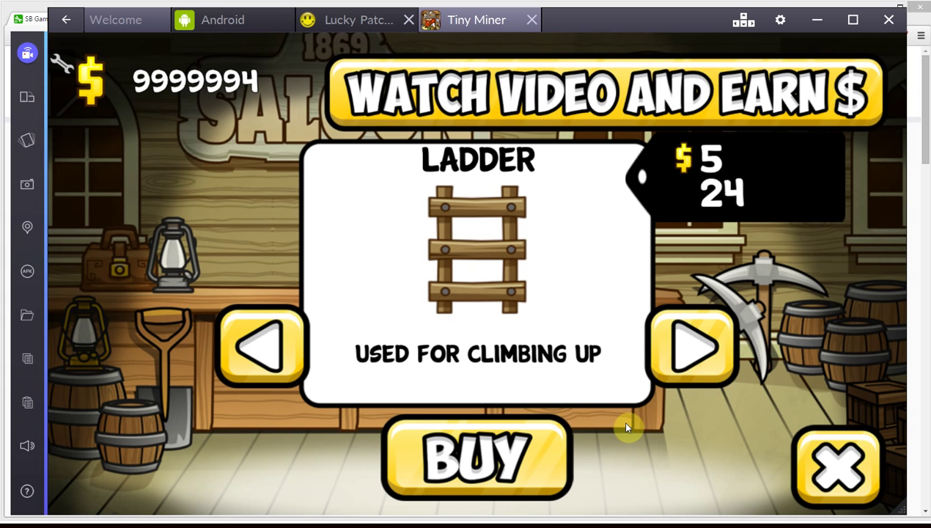
Reopen Game Hacker and enter 200 as the new value for the selected money entry
{"action": "left_click", "coordinate": [72, 65]}
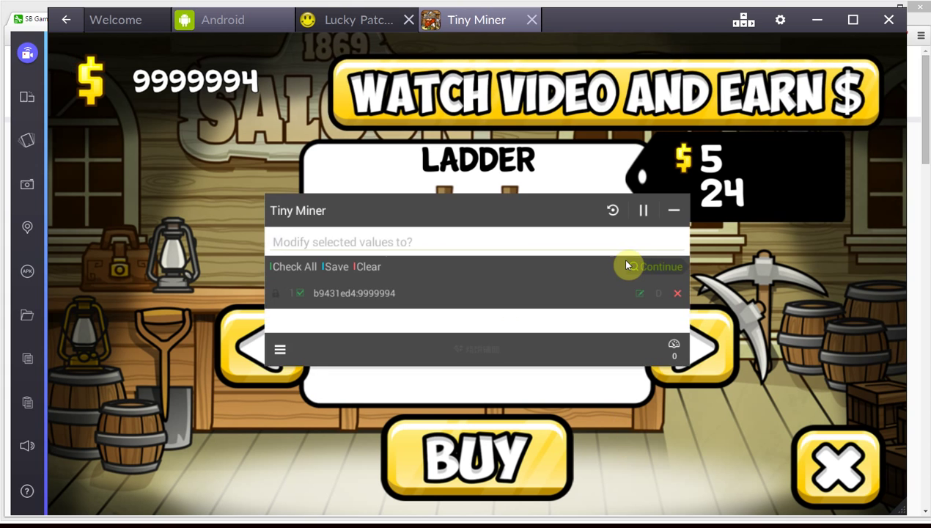
{"action": "left_click", "coordinate": [388, 245]}
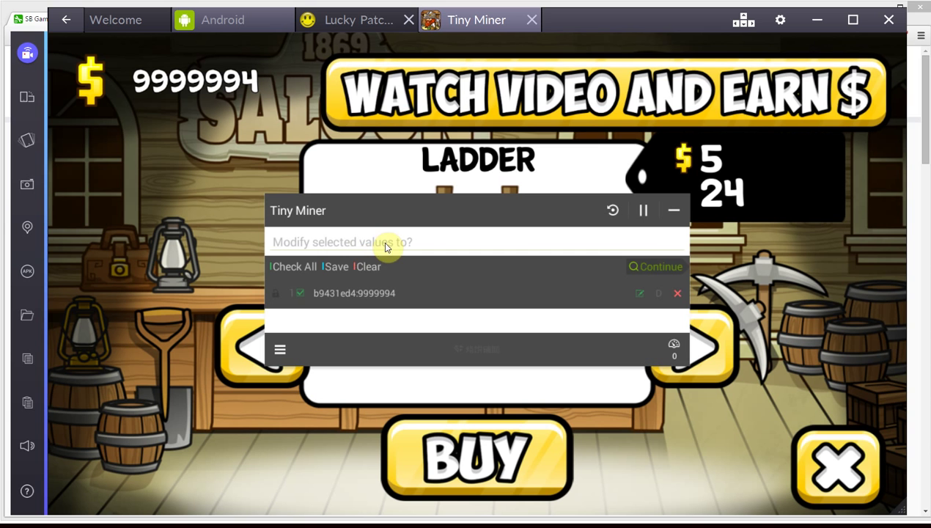
{"action": "left_click", "coordinate": [386, 247]}
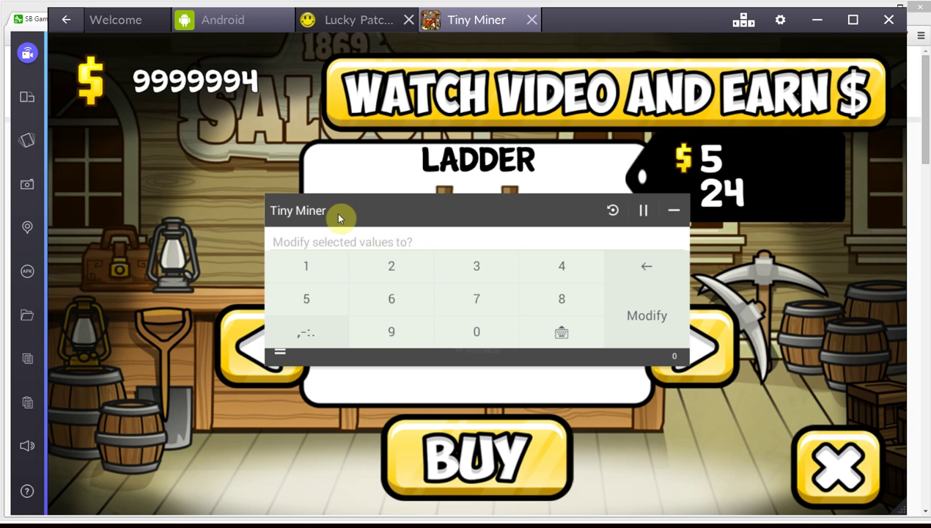
{"action": "left_click", "coordinate": [403, 266]}
{"action": "left_click", "coordinate": [464, 335]}
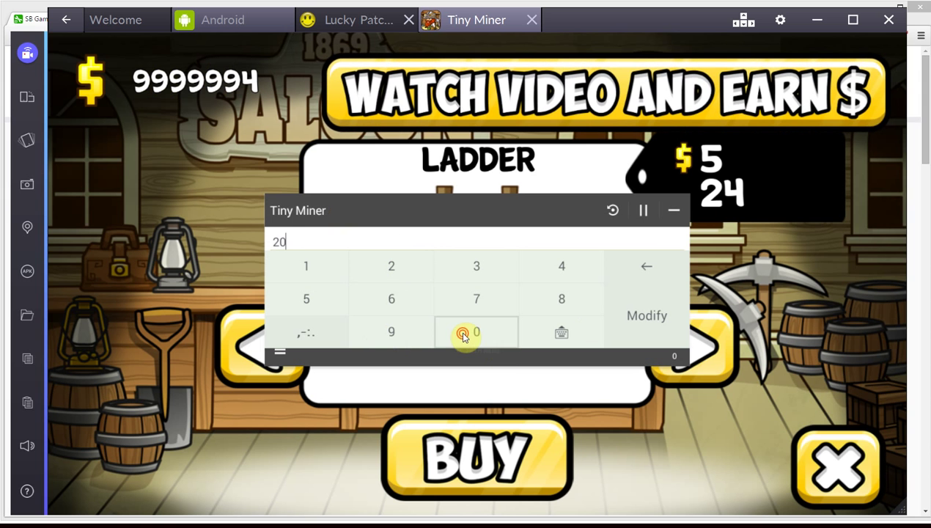
{"action": "left_click", "coordinate": [464, 335]}
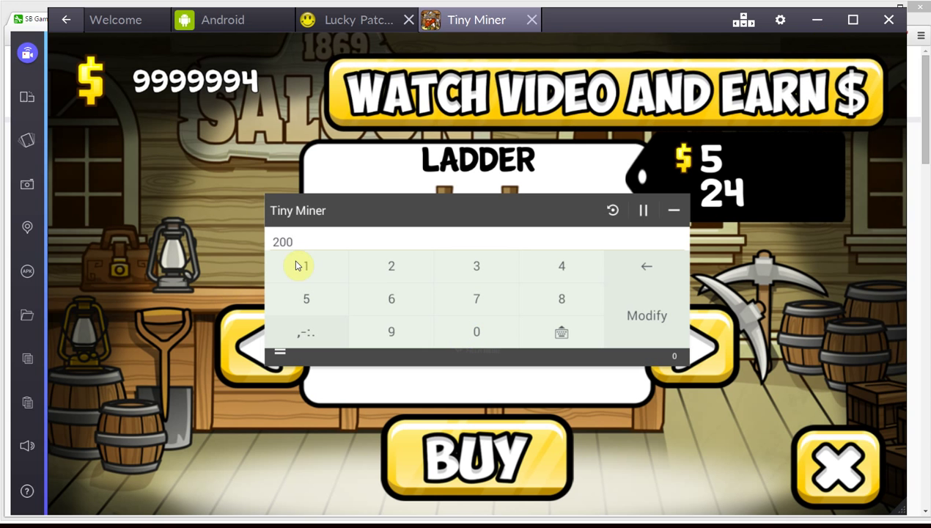
Replace the entered value with 800 and then 100, clearing each one again
{"action": "left_click", "coordinate": [312, 243]}
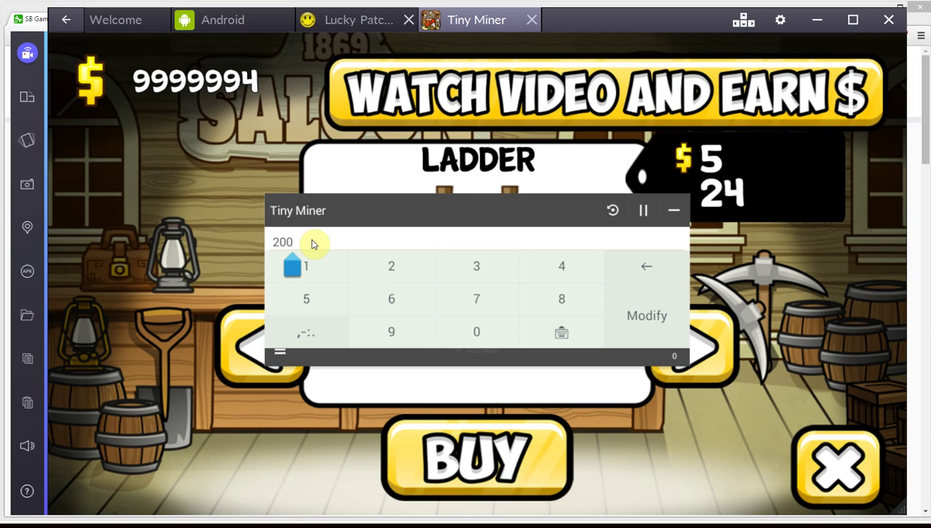
{"action": "key", "text": "BackSpace"}
{"action": "key", "text": "BackSpace"}
{"action": "key", "text": "BackSpace"}
{"action": "type", "text": "800"}
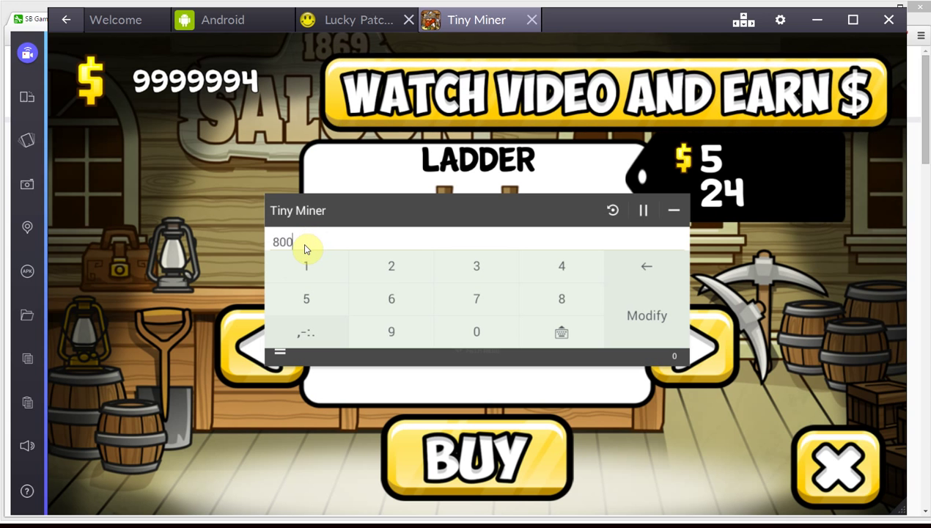
{"action": "key", "text": "BackSpace"}
{"action": "key", "text": "BackSpace"}
{"action": "key", "text": "BackSpace"}
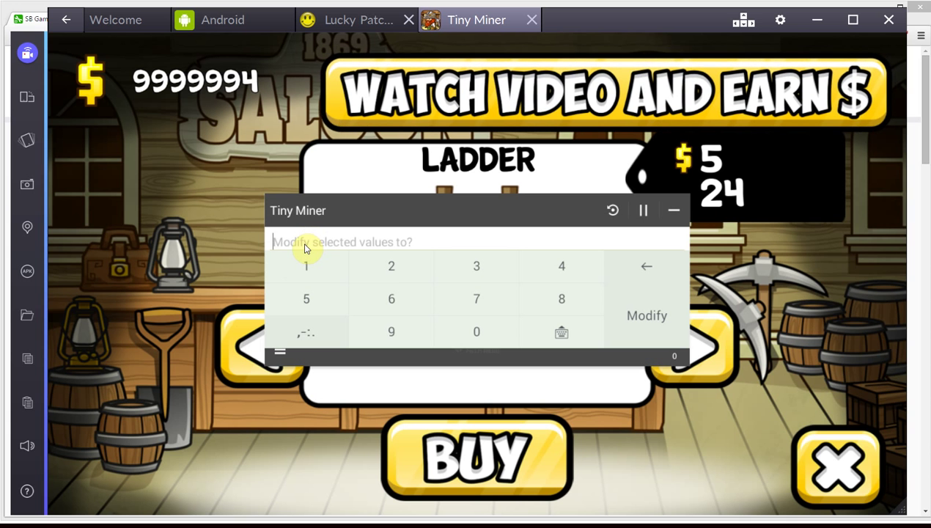
{"action": "type", "text": "100"}
{"action": "key", "text": "BackSpace"}
{"action": "key", "text": "BackSpace"}
{"action": "key", "text": "BackSpace"}
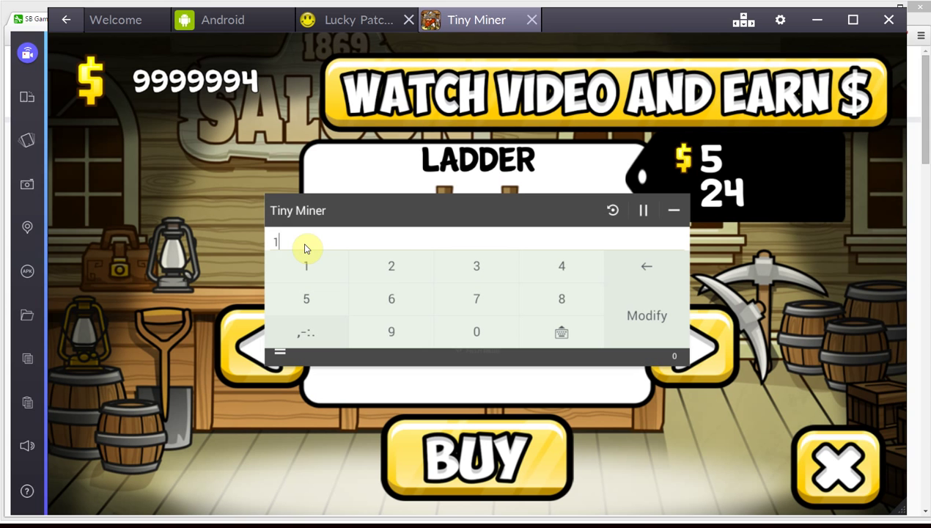
Enter 1600 as the modification value without applying it, and return to Lucky Patcher with Game Hacker minimized
{"action": "type", "text": "1600"}
{"action": "left_click", "coordinate": [342, 19]}
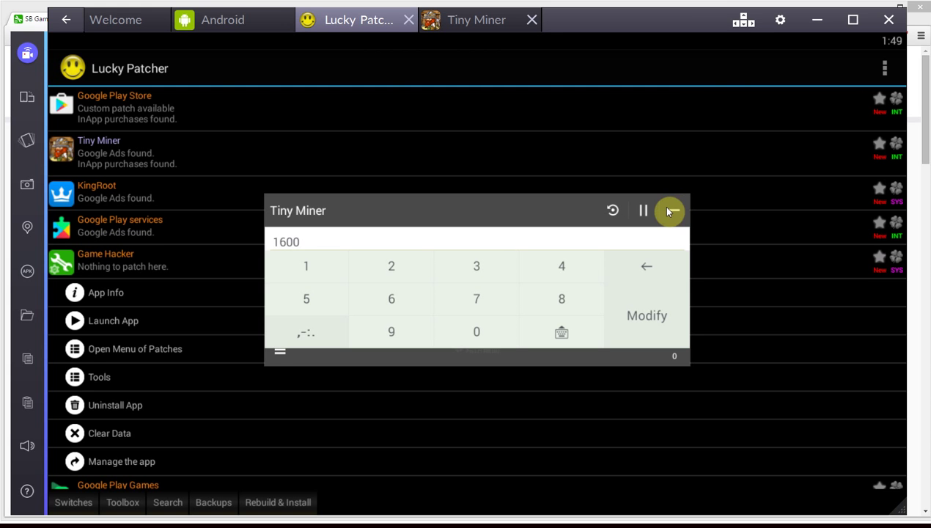
{"action": "left_click", "coordinate": [667, 210]}
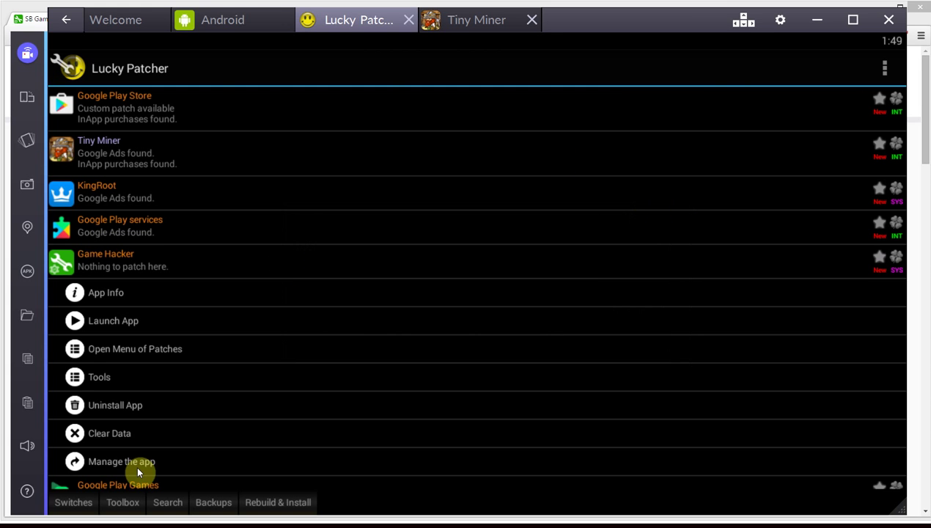
Switch to Chrome and review the Geek Peak Softwares download page for SB Game Hacker from the Google results
{"action": "key", "text": "alt+Tab"}
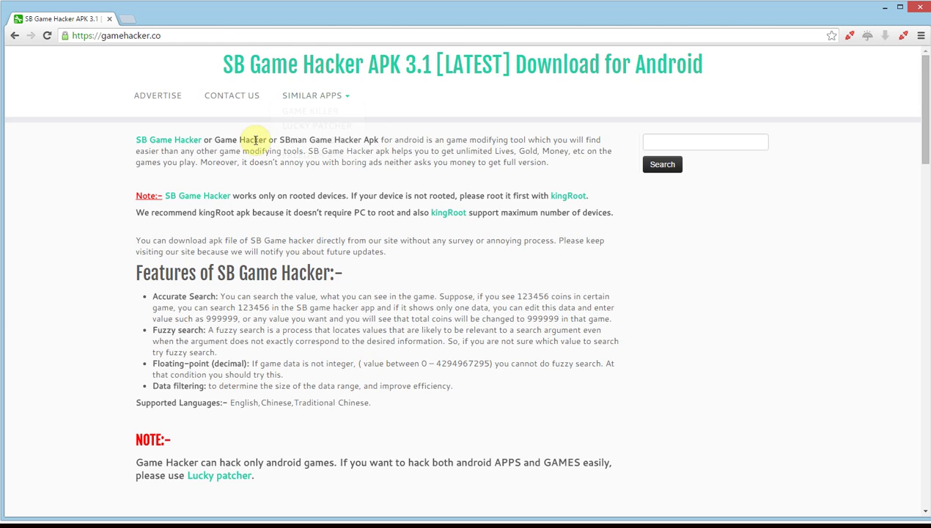
{"action": "key", "text": "alt+Left"}
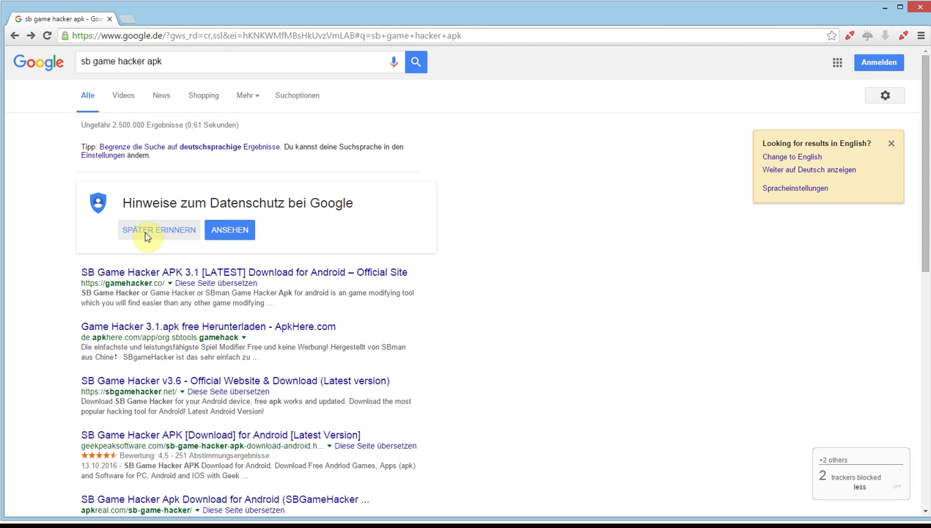
{"action": "left_click", "coordinate": [304, 328]}
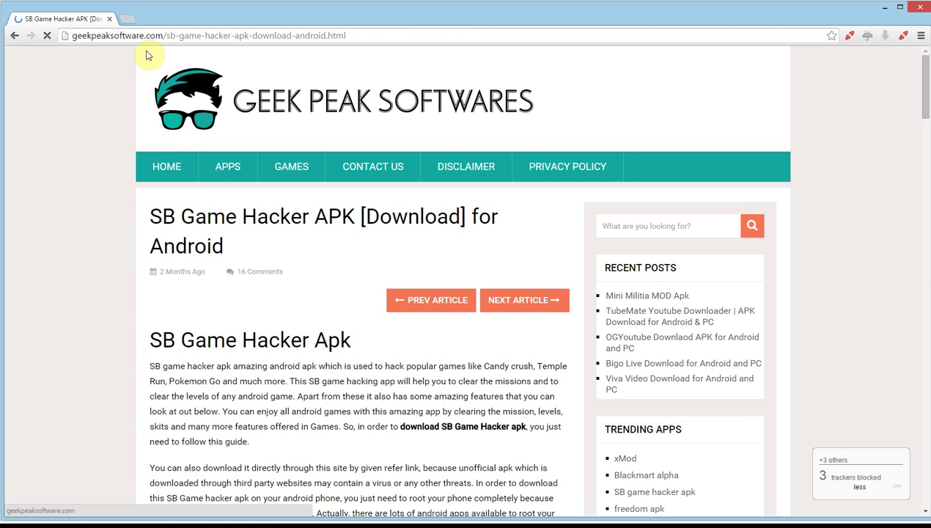
{"action": "scroll", "coordinate": [531, 120], "scroll_direction": "down", "scroll_amount": 1}
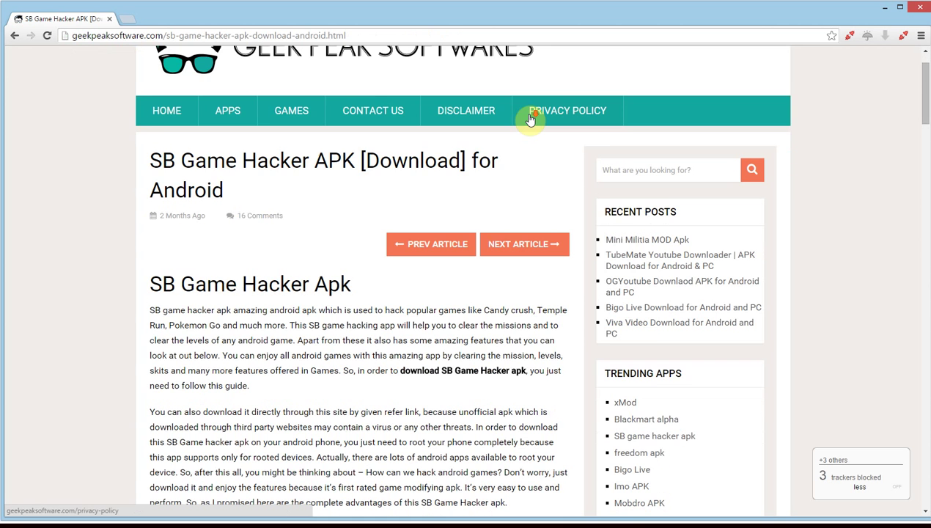
{"action": "scroll", "coordinate": [531, 119], "scroll_direction": "down", "scroll_amount": 5}
{"action": "scroll", "coordinate": [531, 119], "scroll_direction": "up", "scroll_amount": 6}
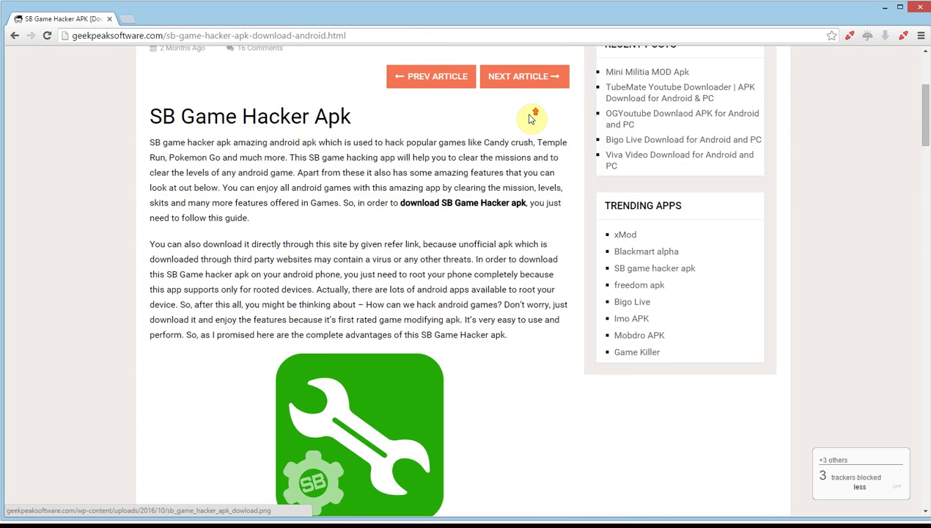
Return to the Google results, open the official gamehacker.co site, and minimize the browser to show BlueStacks
{"action": "key", "text": "alt+Left"}
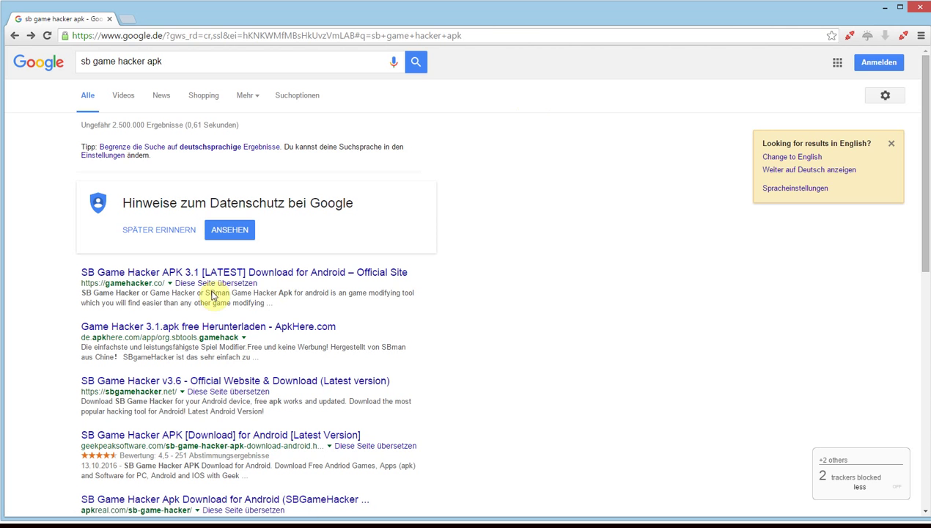
{"action": "left_click", "coordinate": [195, 272]}
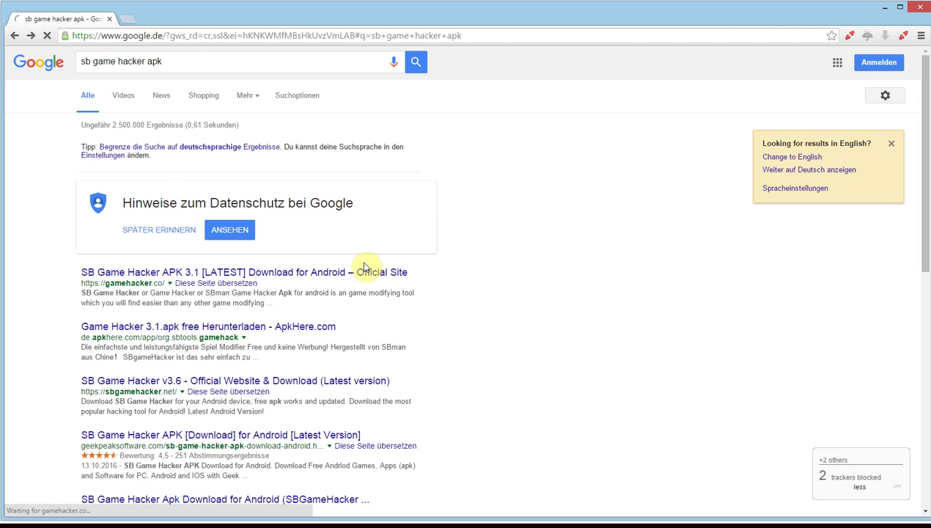
{"action": "left_click", "coordinate": [885, 13]}
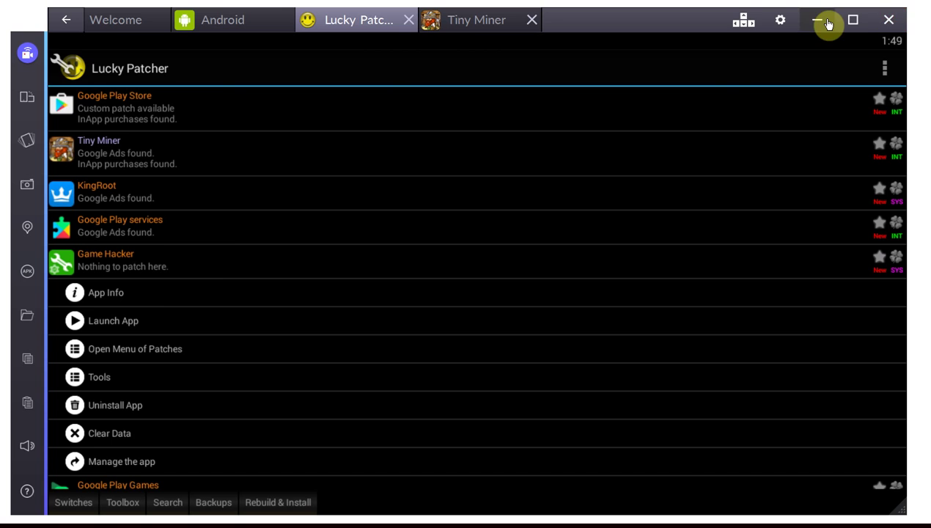